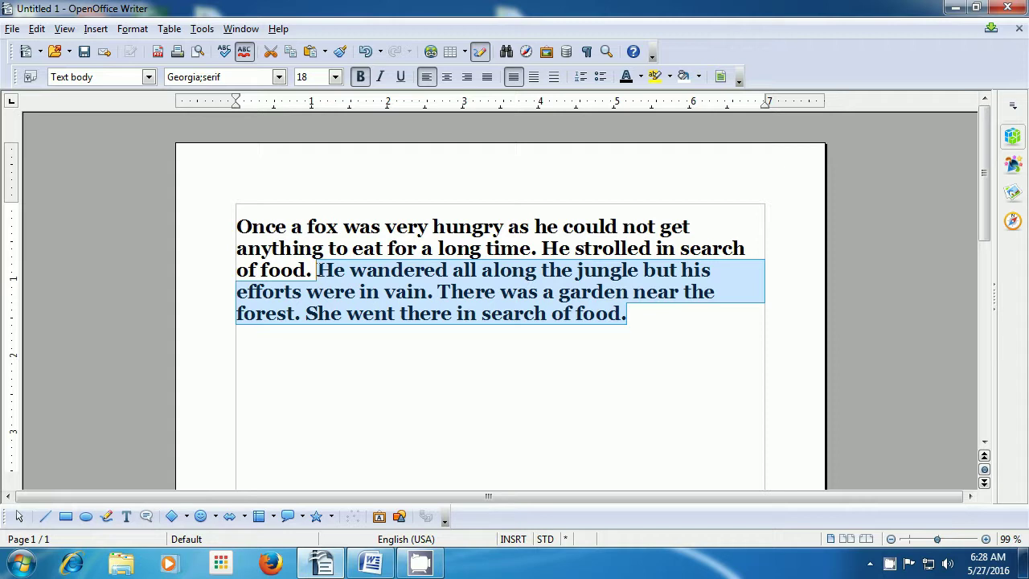
# Set the font of the selected text from "He wandered" to the end of the paragraph to Agency FB.
pyautogui.click(132, 29)
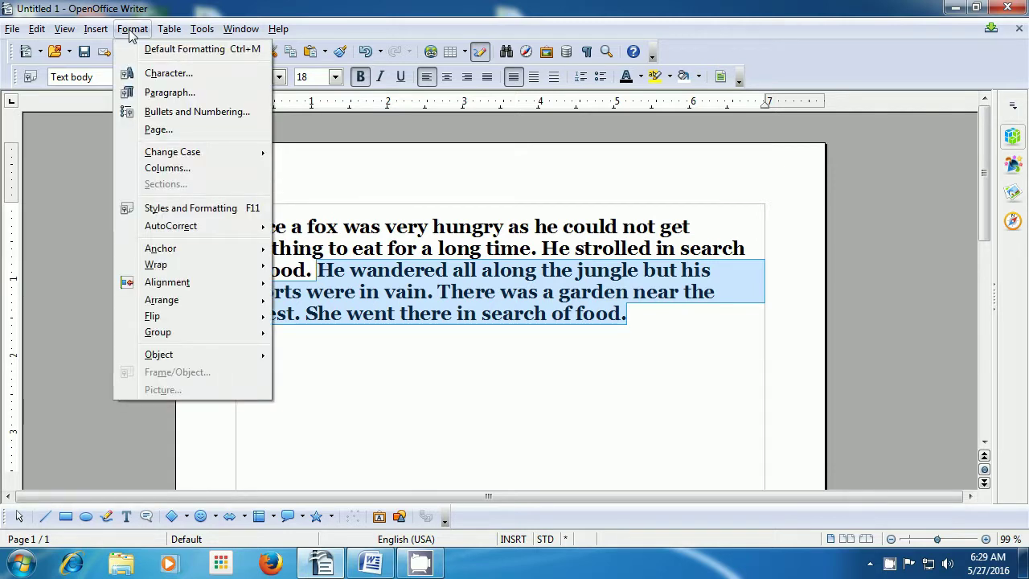
pyautogui.click(143, 75)
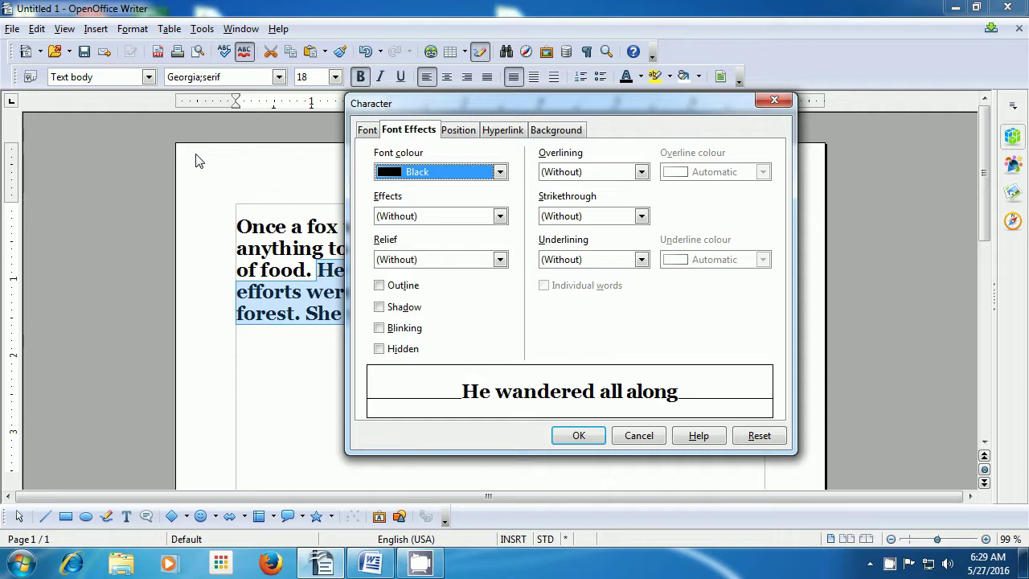
pyautogui.click(365, 131)
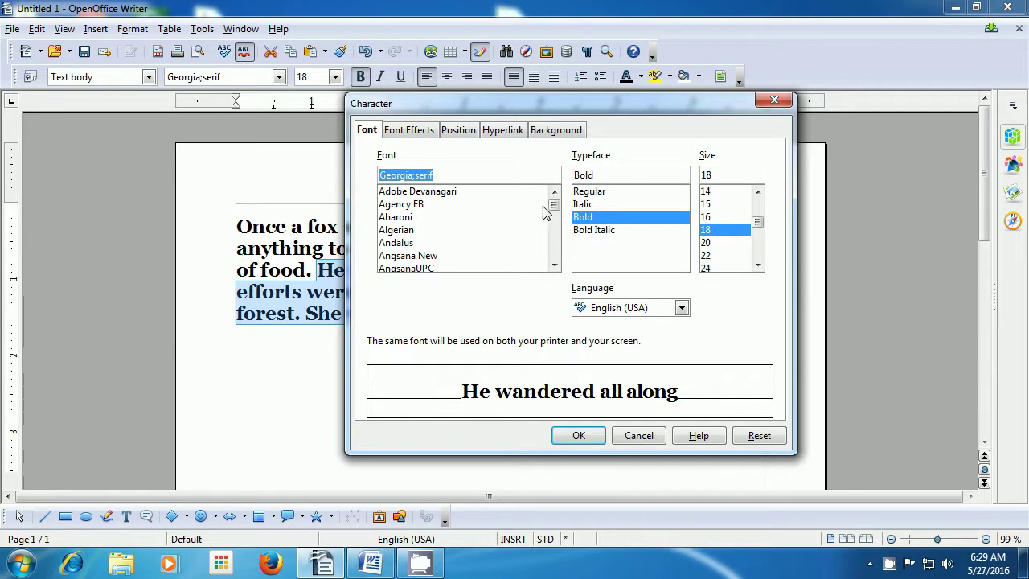
pyautogui.moveTo(554, 206)
pyautogui.mouseDown()
pyautogui.moveTo(554, 256)
pyautogui.moveTo(554, 207)
pyautogui.mouseUp()
pyautogui.click(419, 207)
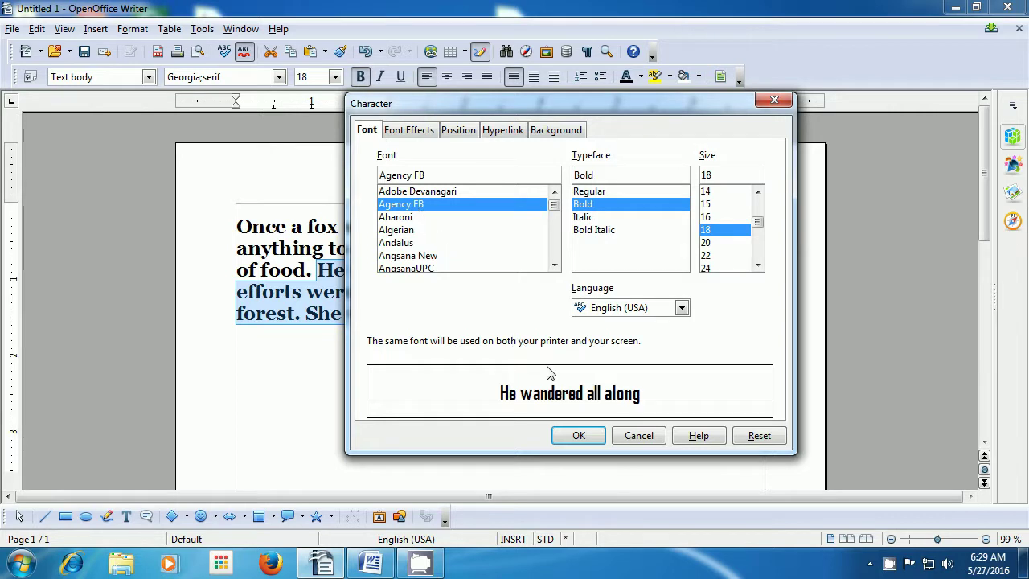
pyautogui.click(579, 437)
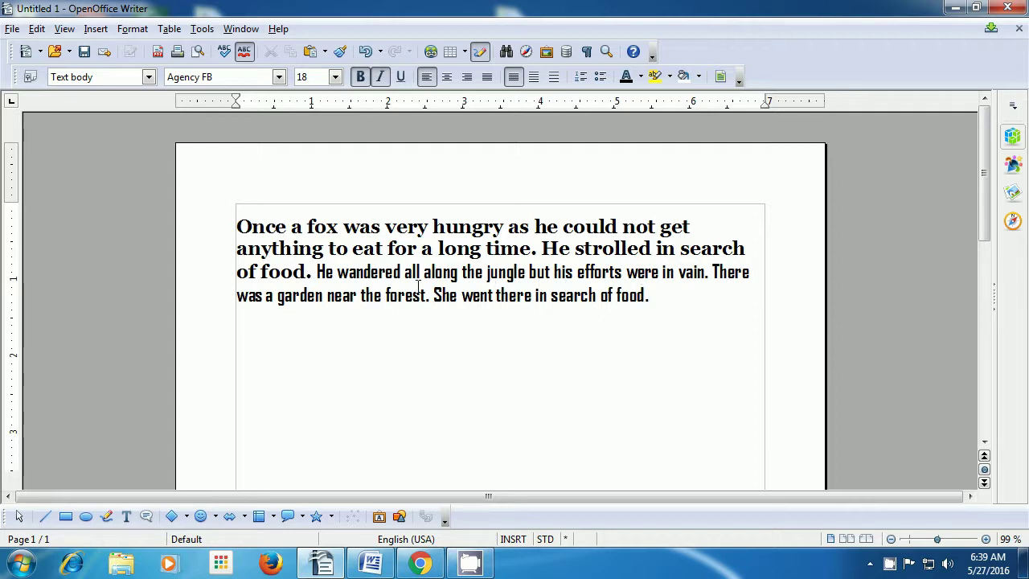
# Set the typeface of the opening text, from "Once a fox" to "in search of food.", to Bold Italic.
pyautogui.moveTo(316, 271); pyautogui.dragTo(235, 228)
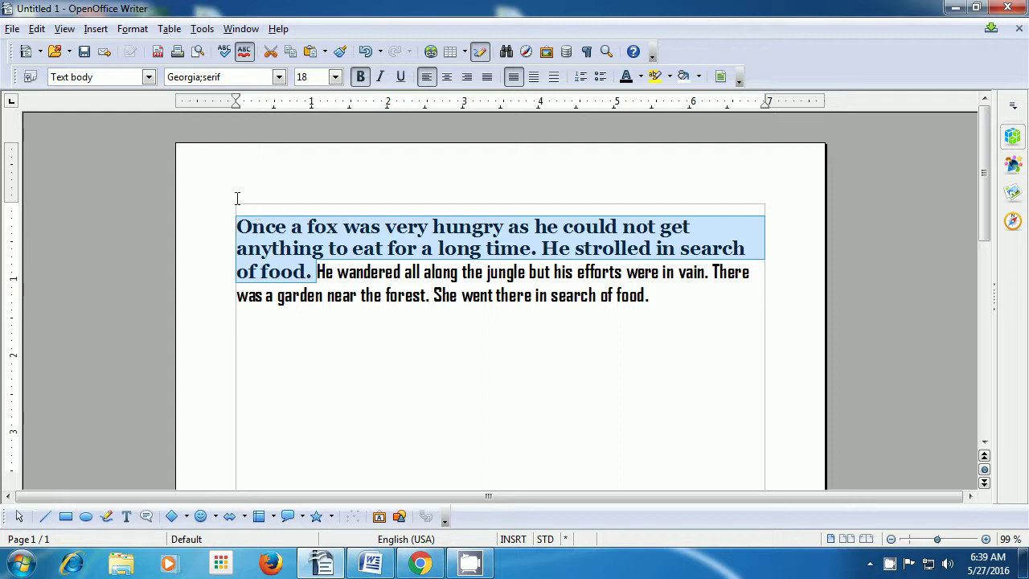
pyautogui.click(134, 31)
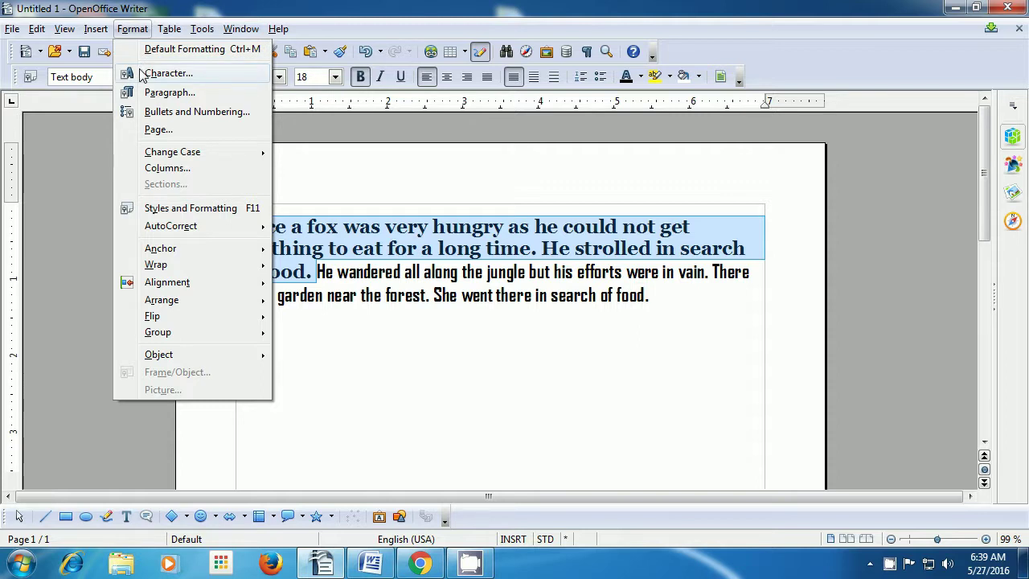
pyautogui.click(165, 73)
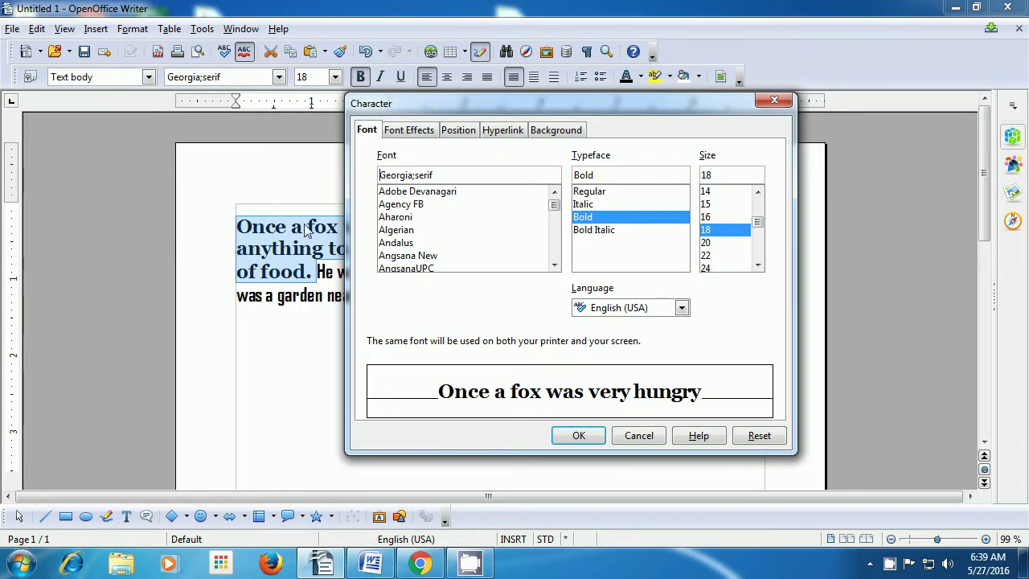
pyautogui.click(590, 195)
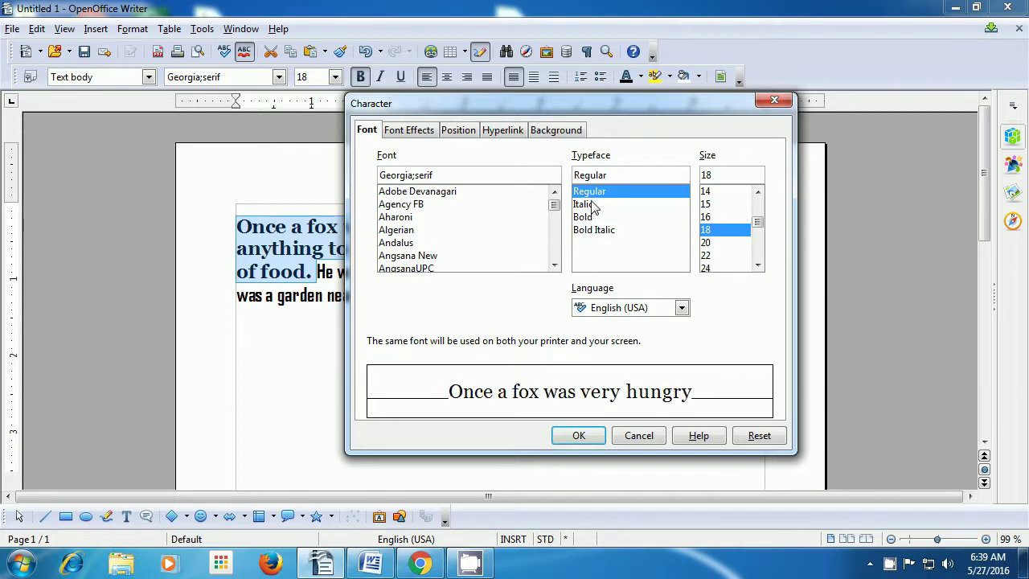
pyautogui.click(593, 208)
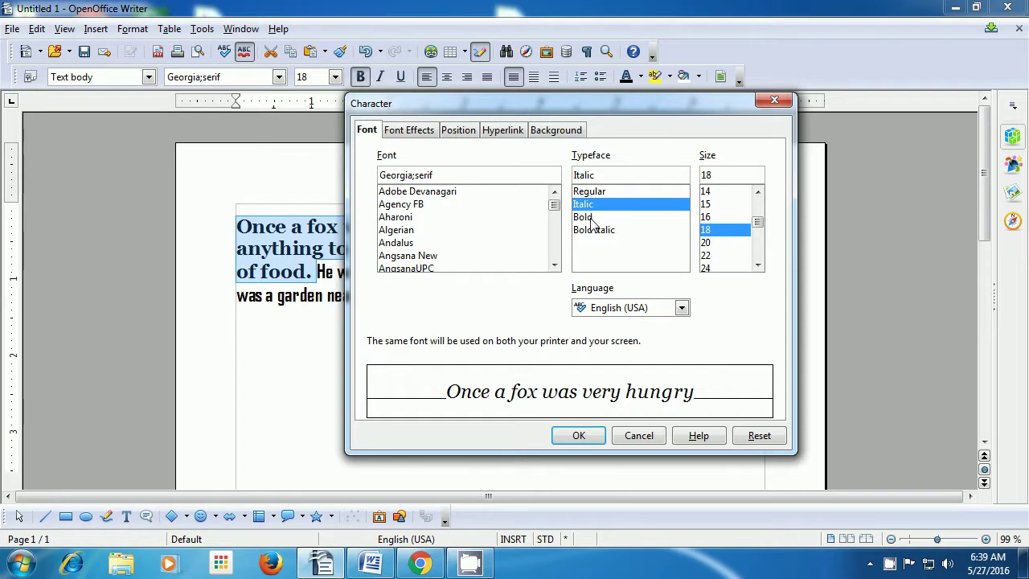
pyautogui.click(594, 218)
pyautogui.click(596, 232)
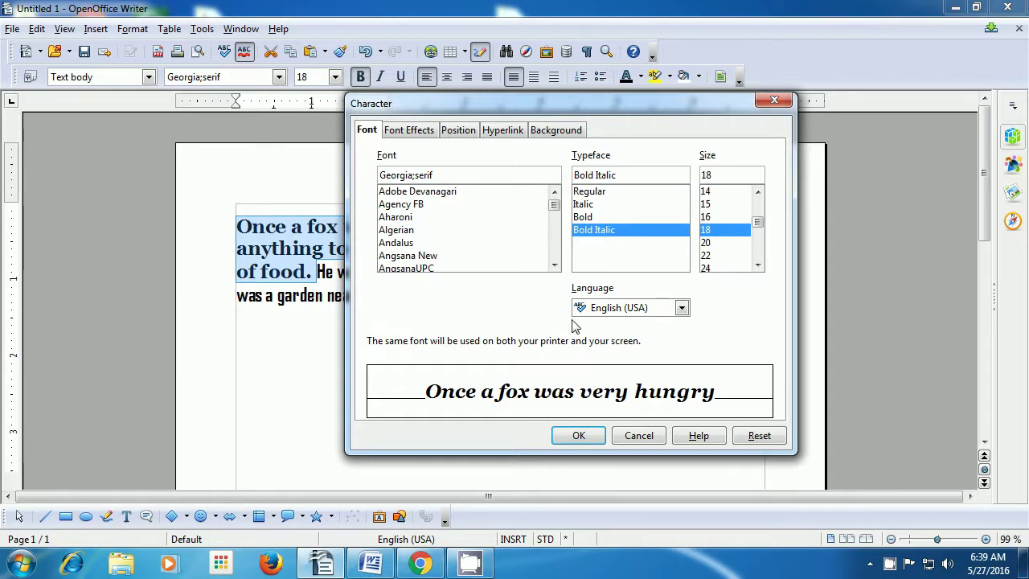
pyautogui.click(580, 435)
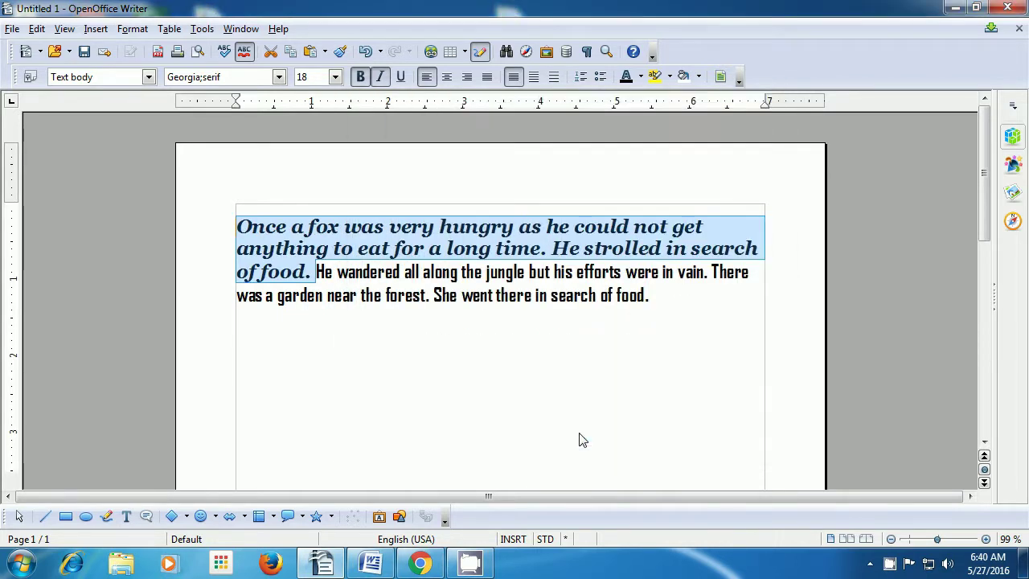
pyautogui.click(655, 317)
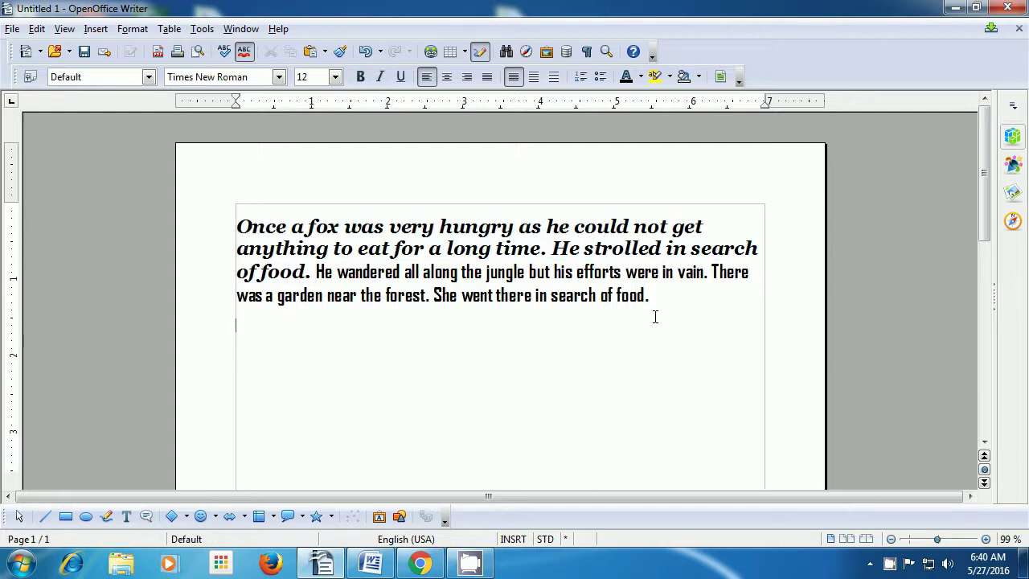
# Set the font size of the whole fox paragraph to 24.
pyautogui.click(248, 315)
pyautogui.moveTo(238, 226); pyautogui.dragTo(654, 292)
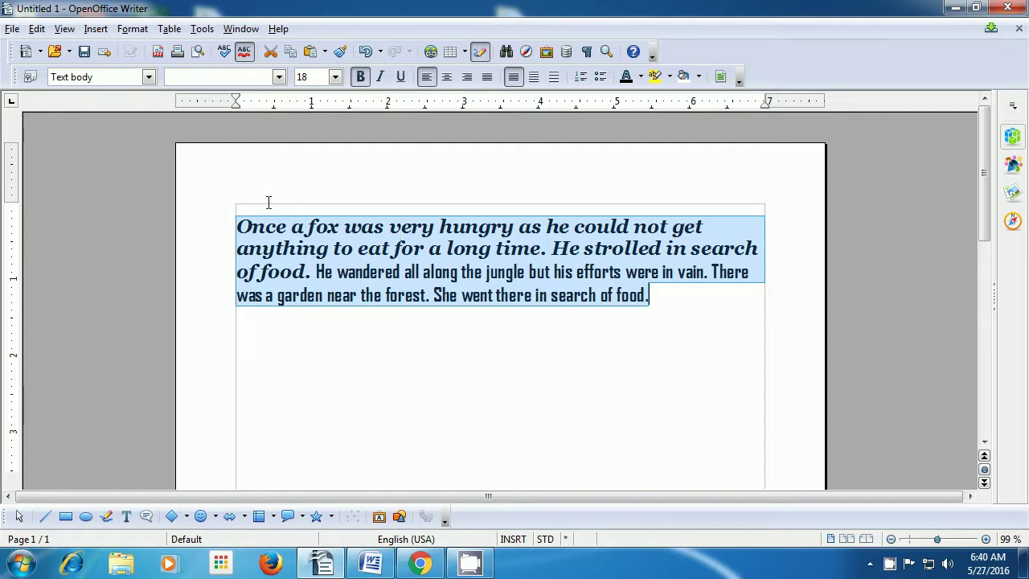
pyautogui.click(133, 30)
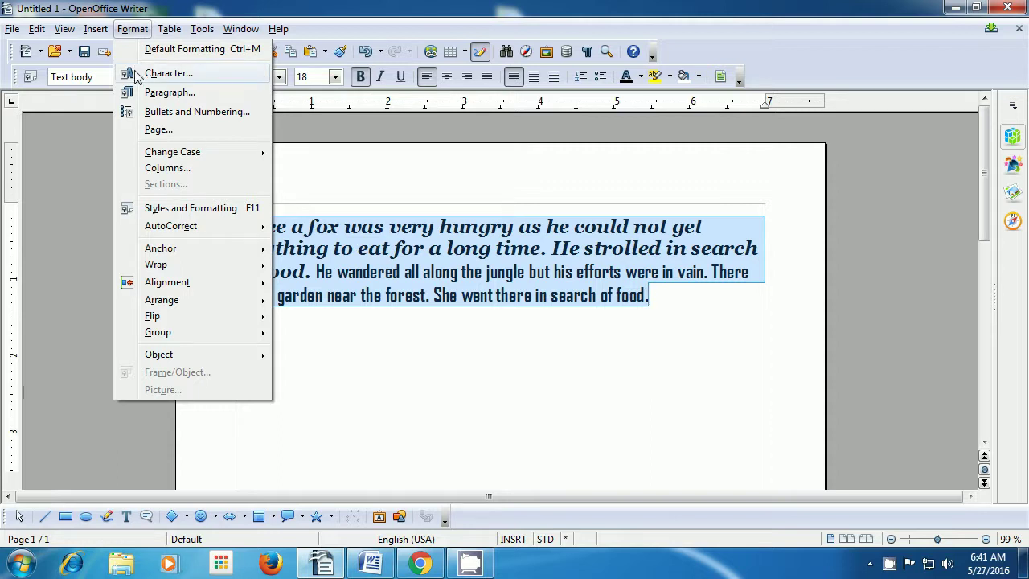
pyautogui.click(165, 73)
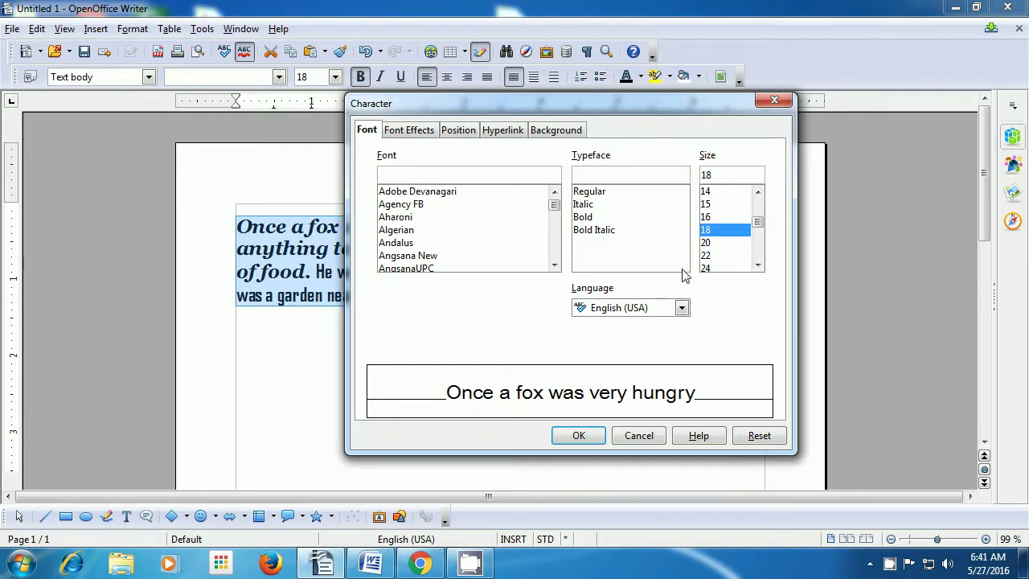
pyautogui.click(759, 224)
pyautogui.moveTo(762, 229); pyautogui.dragTo(765, 219)
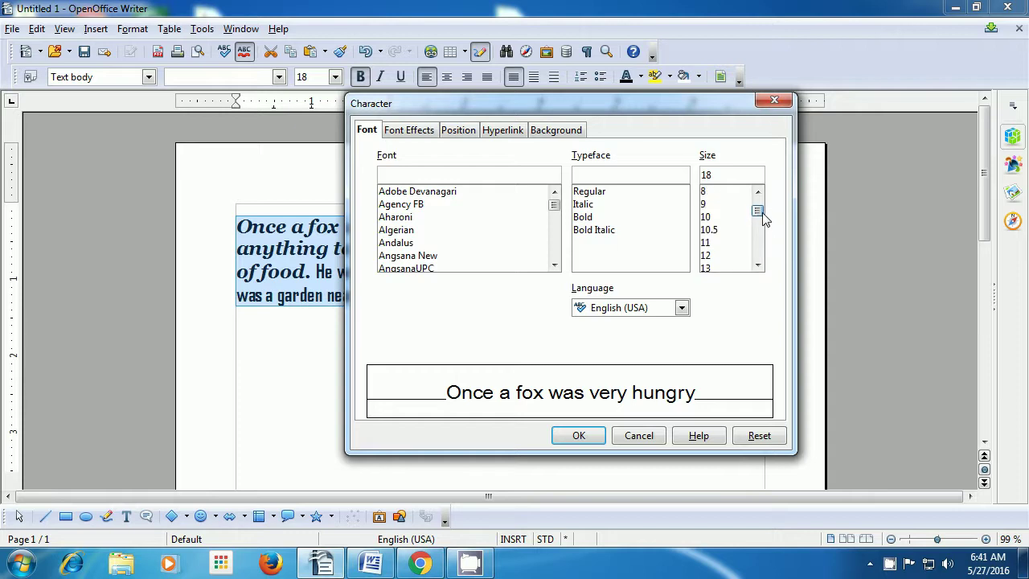
pyautogui.click(705, 206)
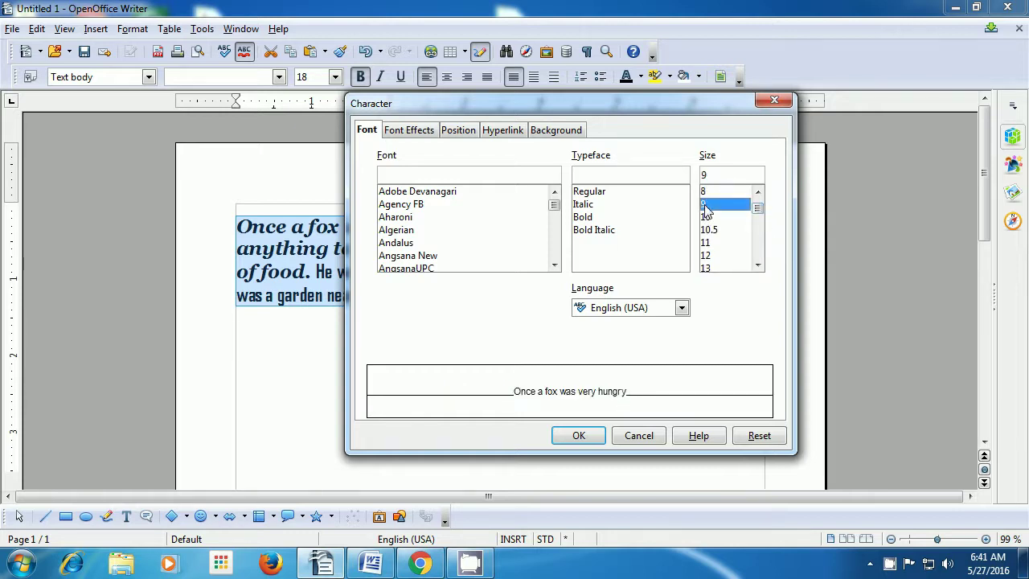
pyautogui.moveTo(756, 209); pyautogui.dragTo(758, 236)
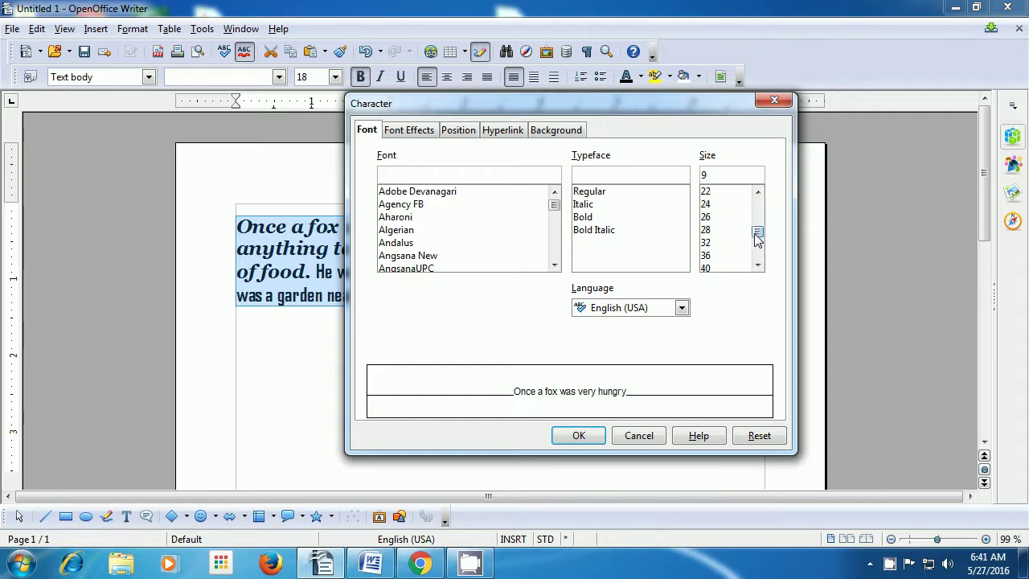
pyautogui.click(708, 245)
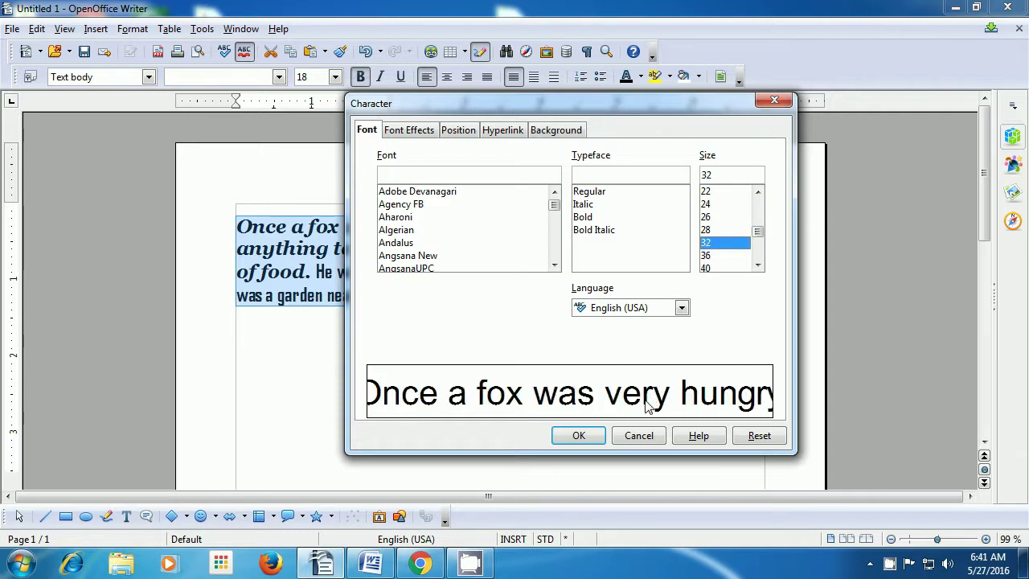
pyautogui.click(578, 435)
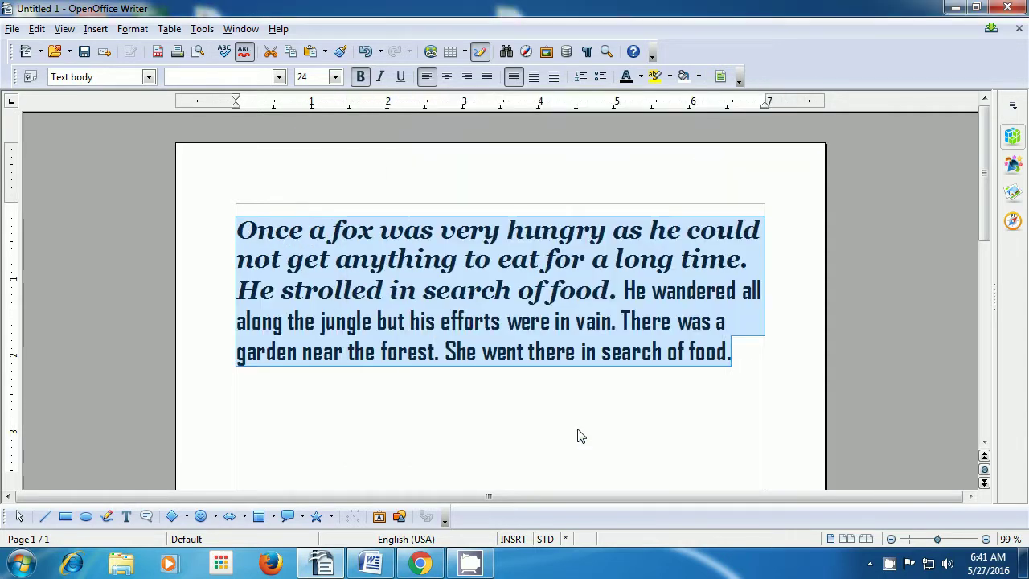
pyautogui.click(718, 404)
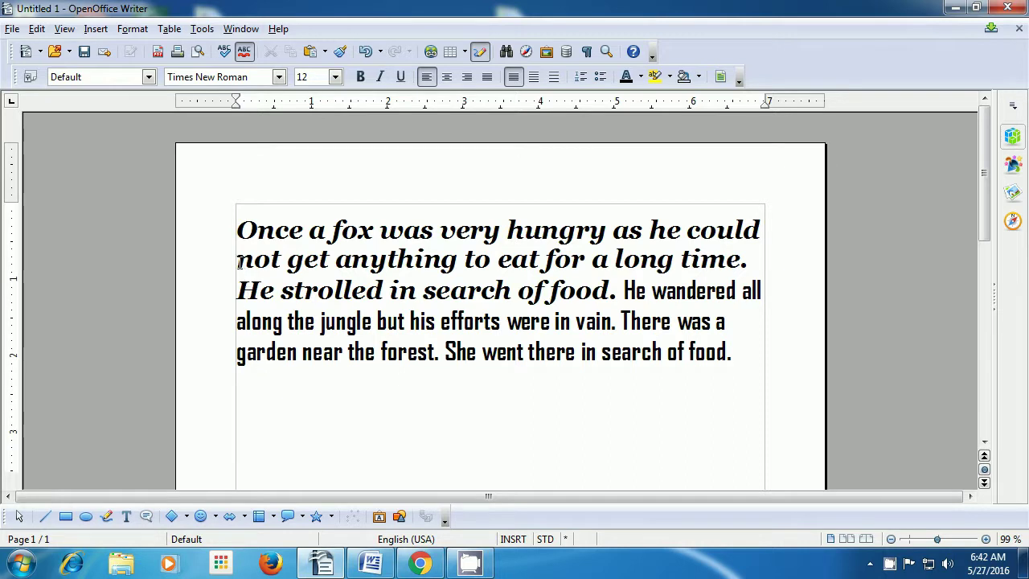
# Set the font colour of the whole fox paragraph to Red 4.
pyautogui.click(237, 231)
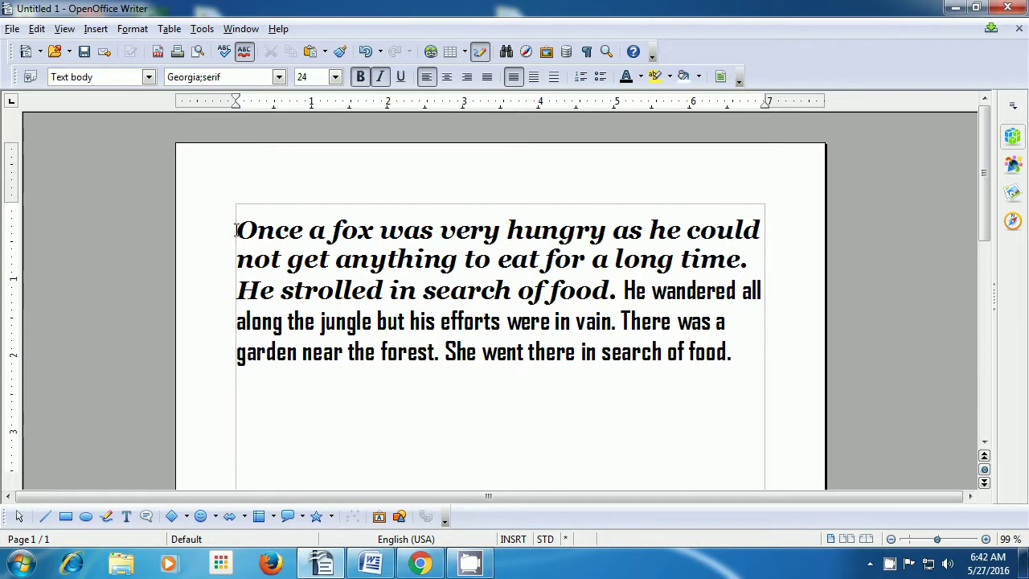
pyautogui.moveTo(237, 231); pyautogui.dragTo(733, 351)
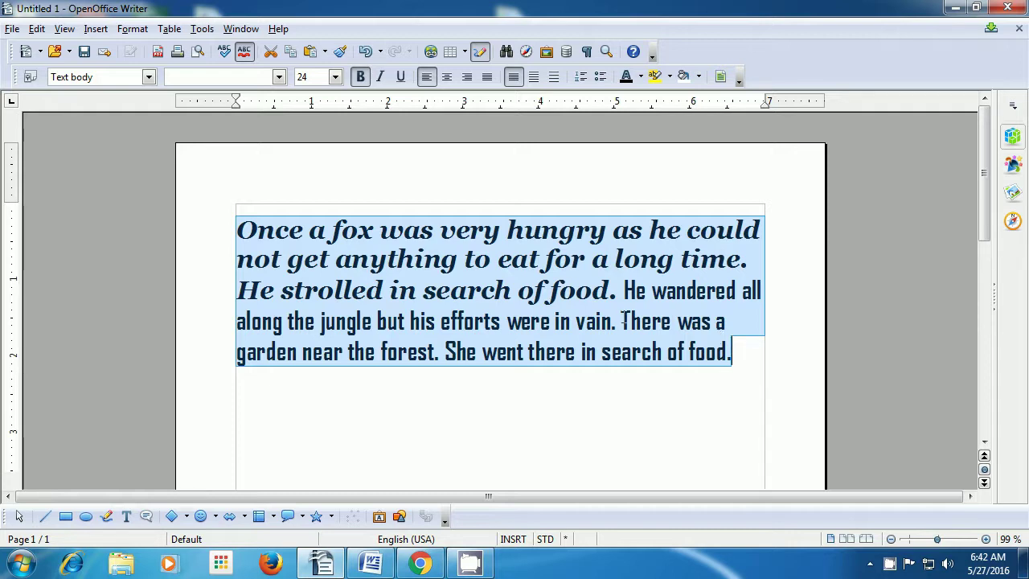
pyautogui.click(132, 32)
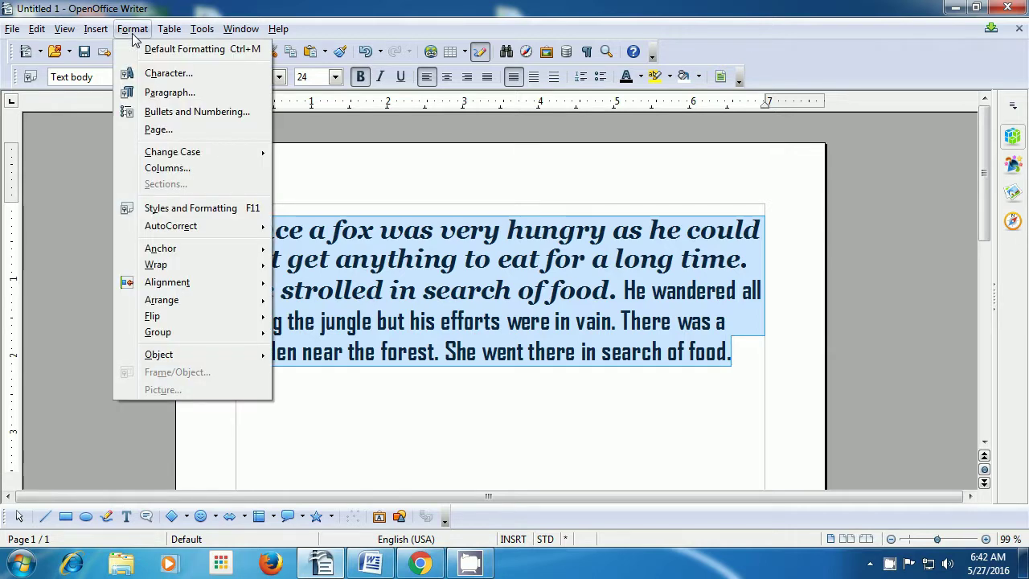
pyautogui.click(135, 73)
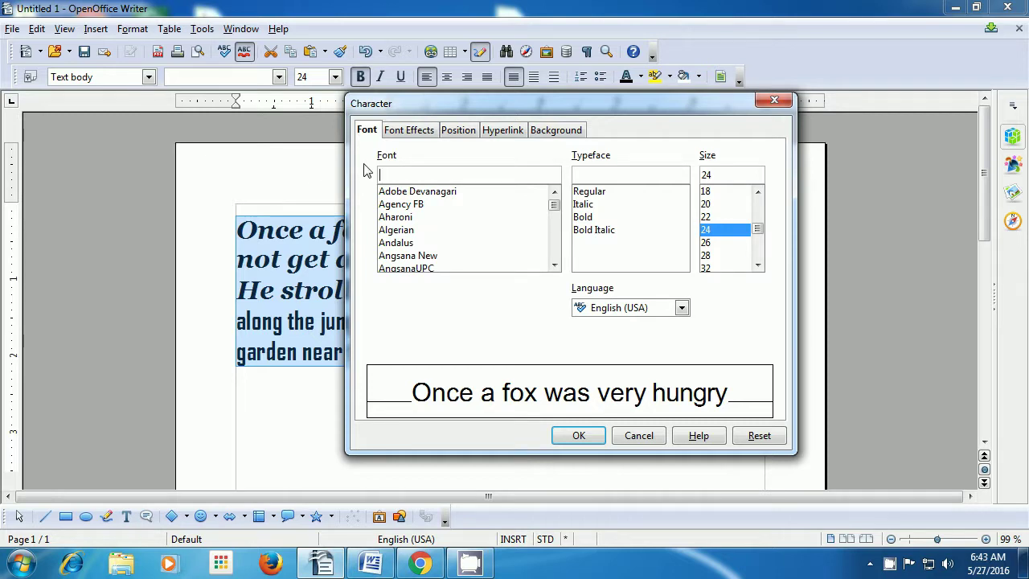
pyautogui.click(402, 135)
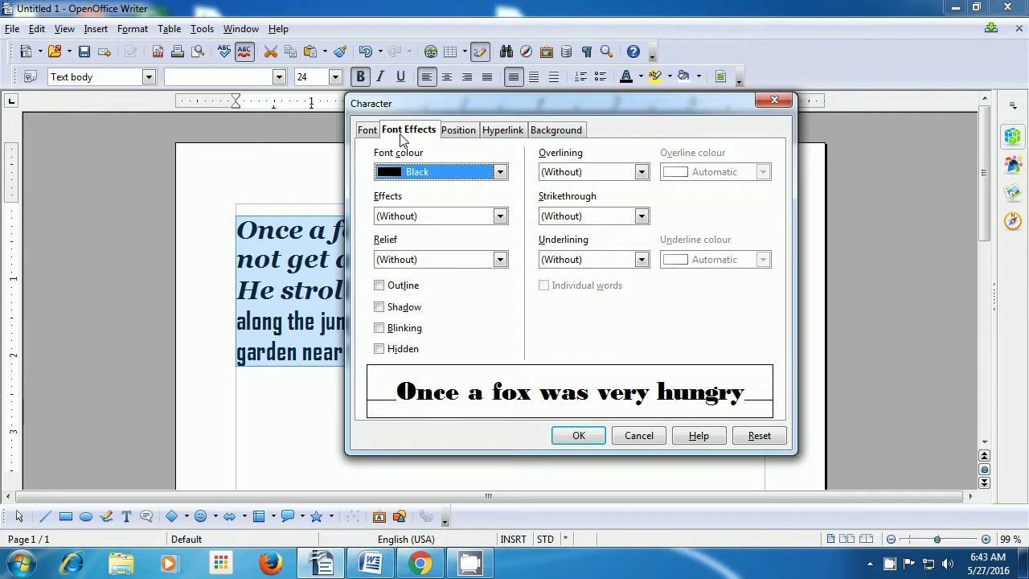
pyautogui.click(499, 173)
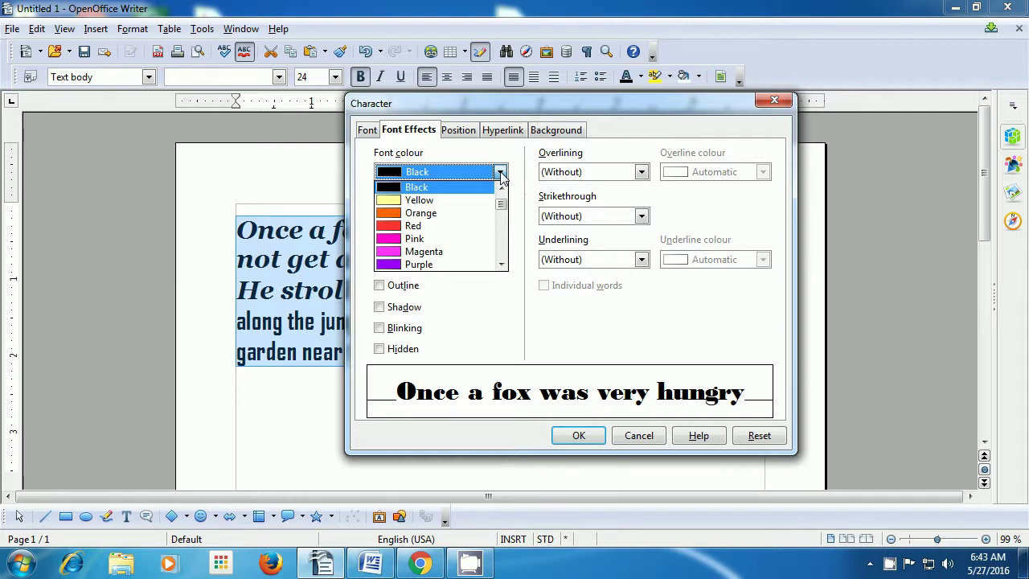
pyautogui.moveTo(500, 204)
pyautogui.mouseDown()
pyautogui.moveTo(501, 232)
pyautogui.moveTo(501, 219)
pyautogui.mouseUp()
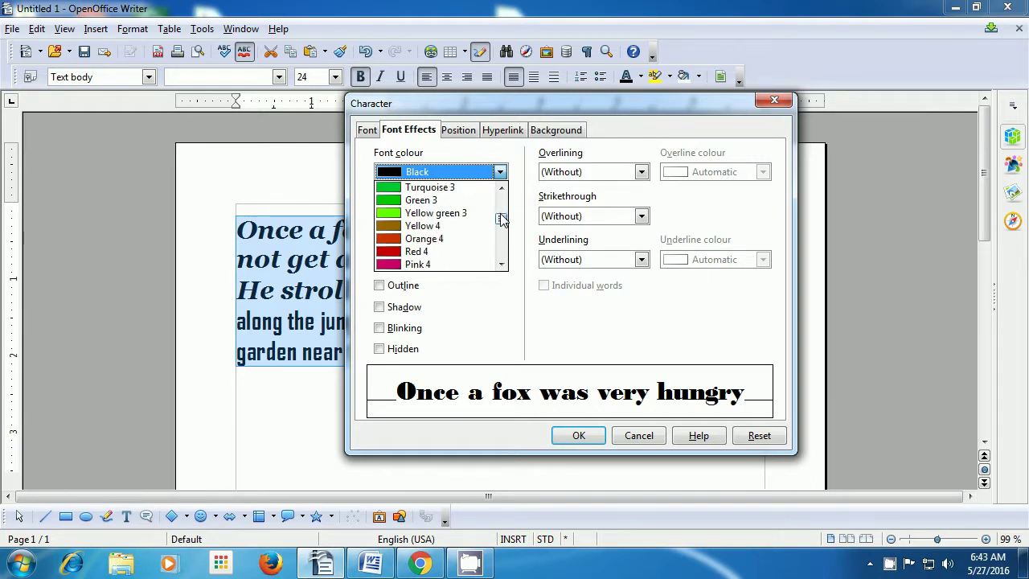
pyautogui.click(433, 252)
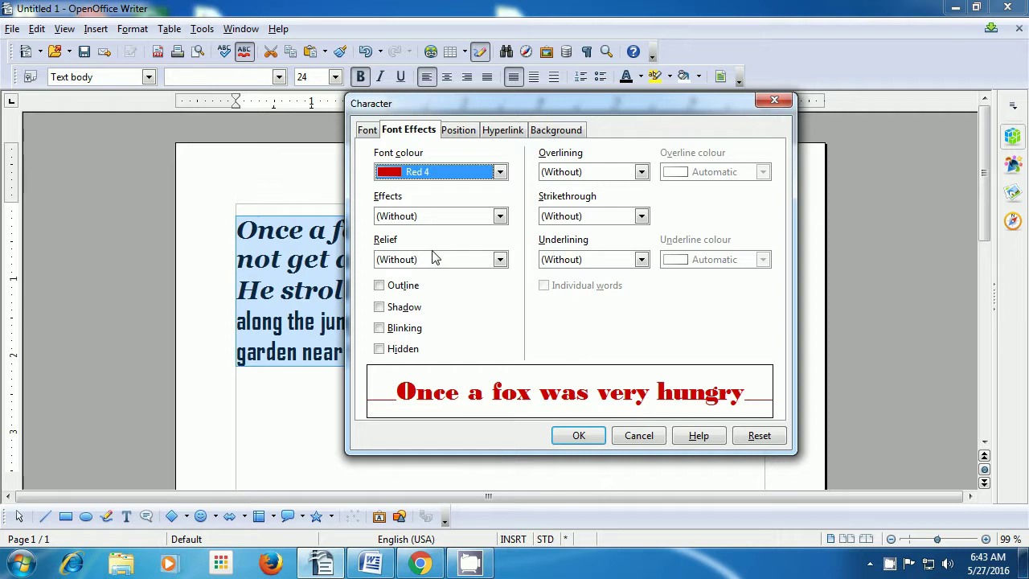
pyautogui.click(578, 435)
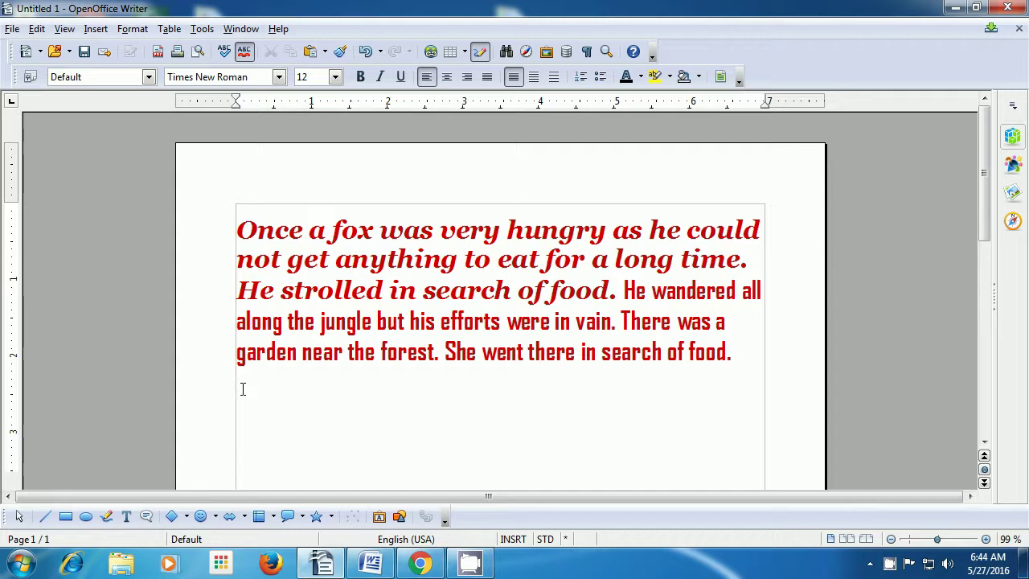
# Select the whole fox paragraph and choose the Capitals font effect in its character formatting.
pyautogui.click(733, 352)
pyautogui.moveTo(733, 351); pyautogui.dragTo(231, 235)
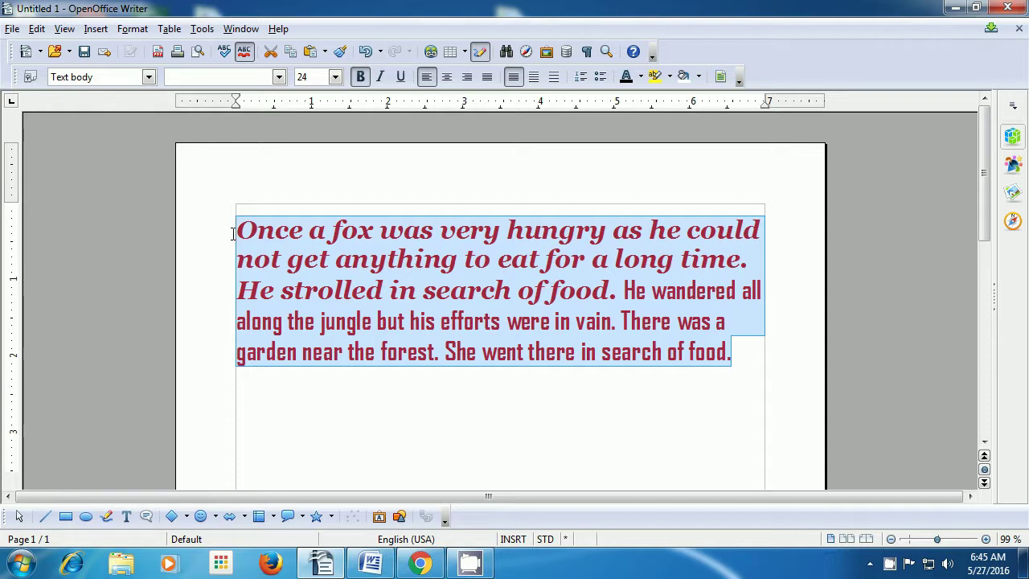
pyautogui.click(133, 30)
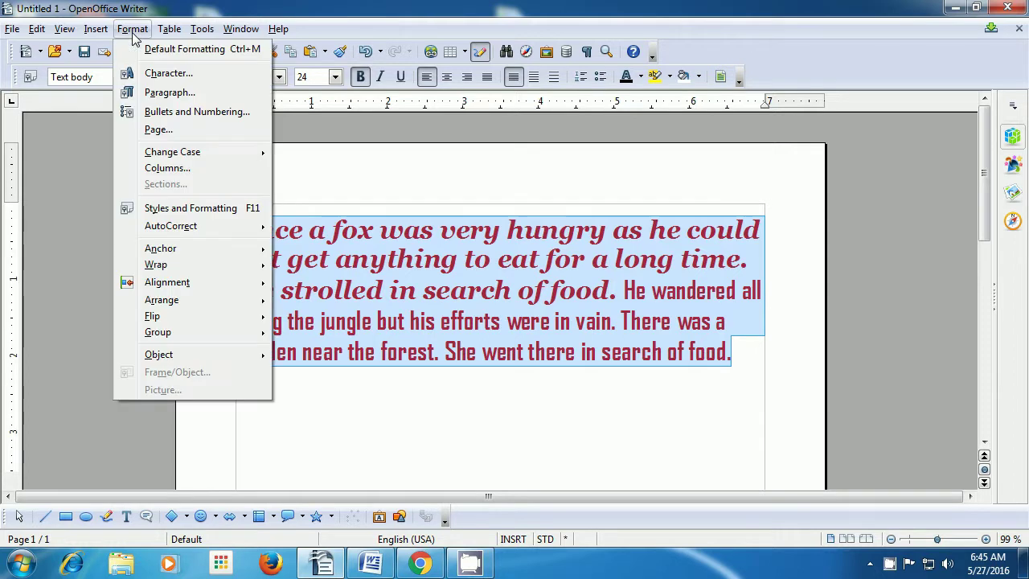
pyautogui.click(144, 74)
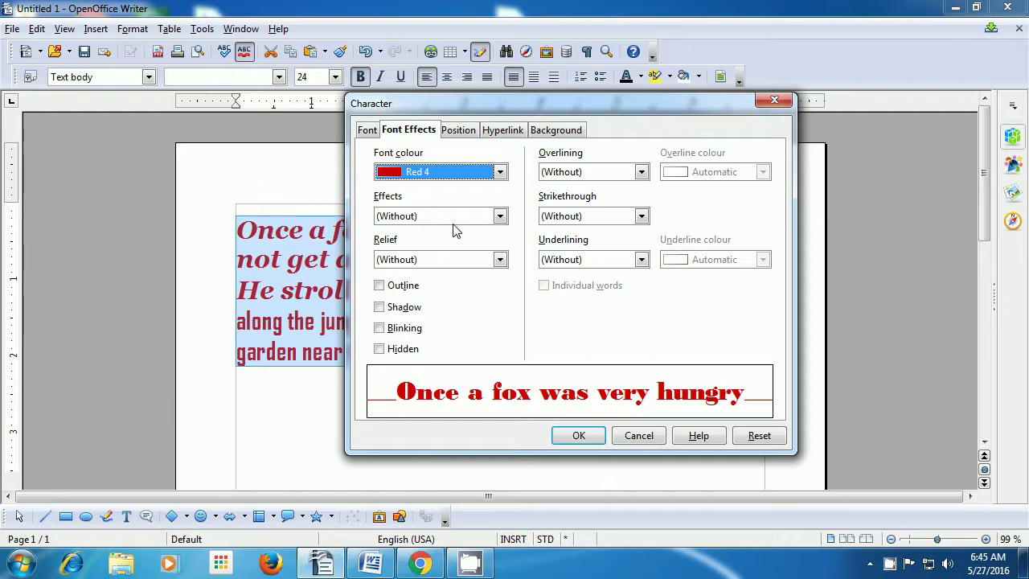
pyautogui.click(499, 217)
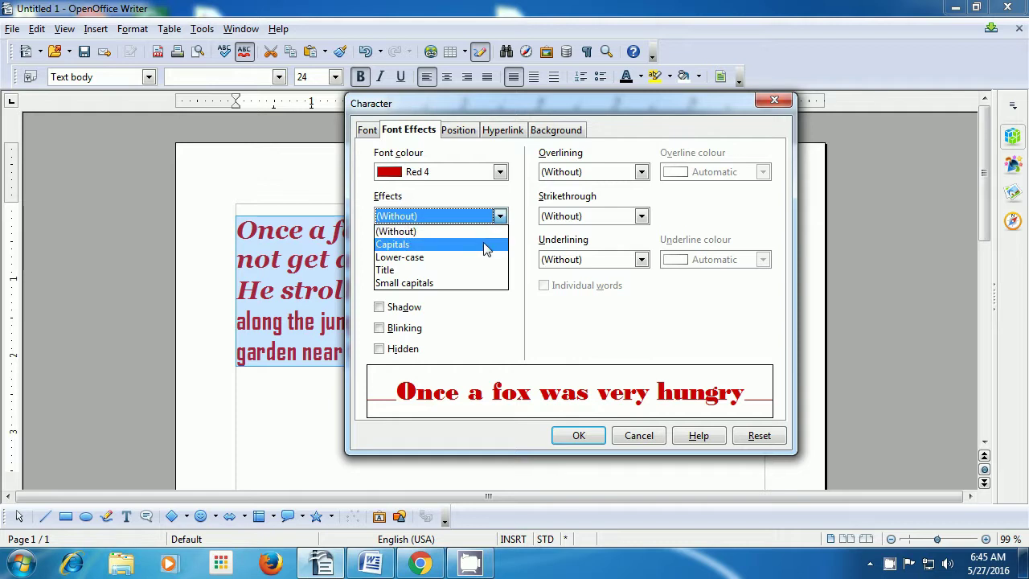
pyautogui.click(486, 245)
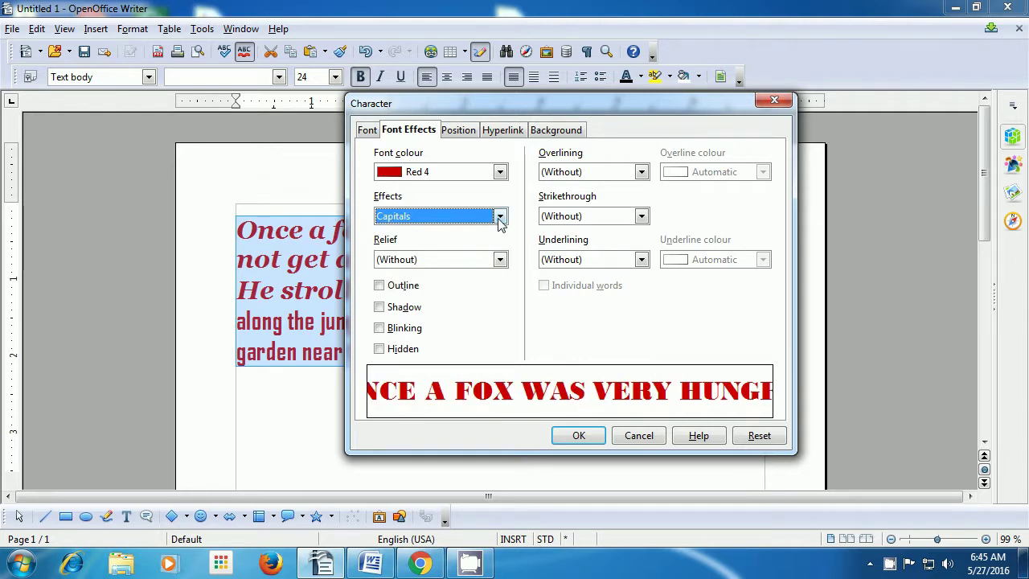
# Preview the Lower-case, Title and Small capitals font effects in turn on the selected paragraph.
pyautogui.click(500, 217)
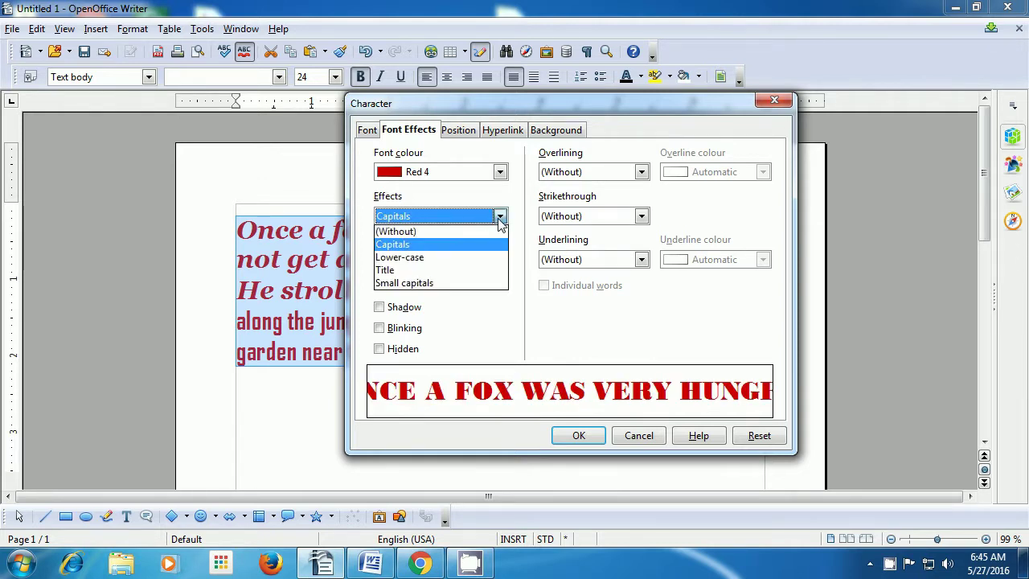
pyautogui.click(474, 257)
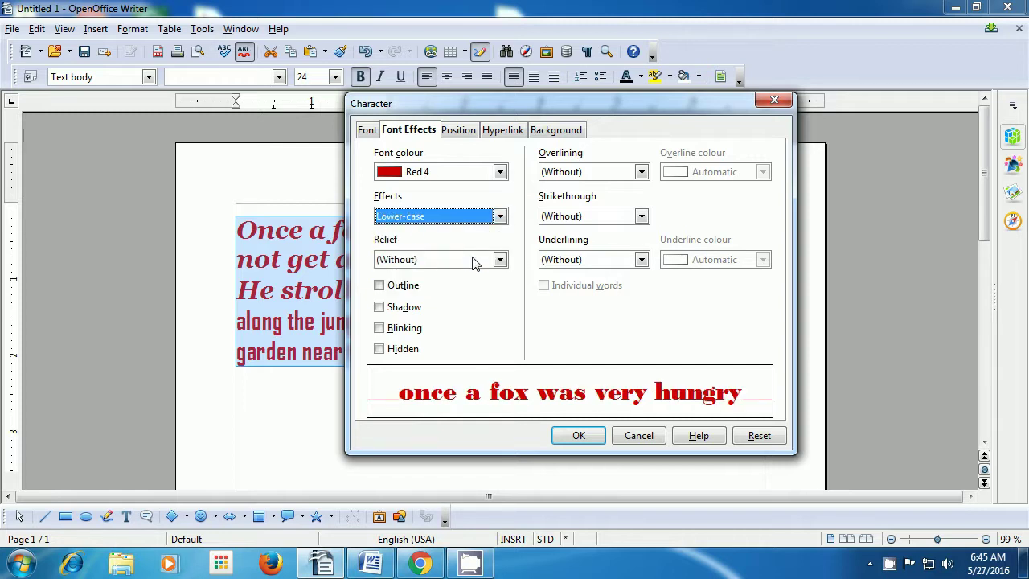
pyautogui.click(499, 217)
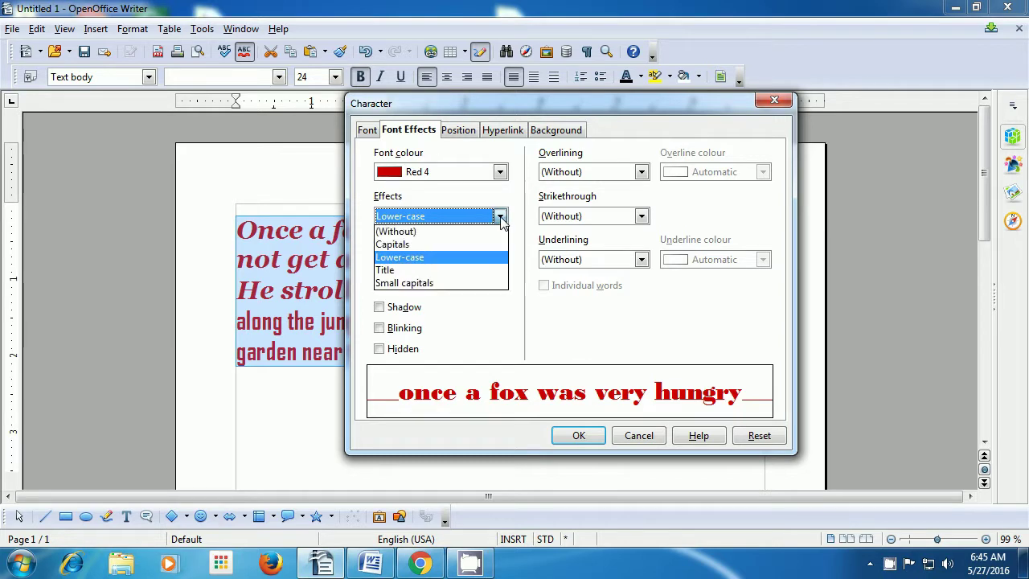
pyautogui.click(474, 271)
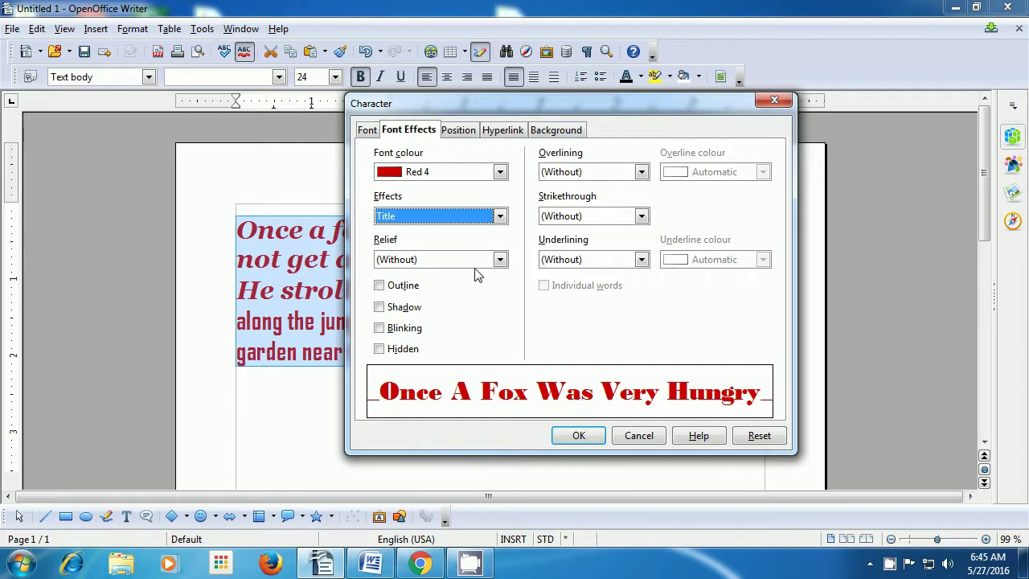
pyautogui.click(499, 219)
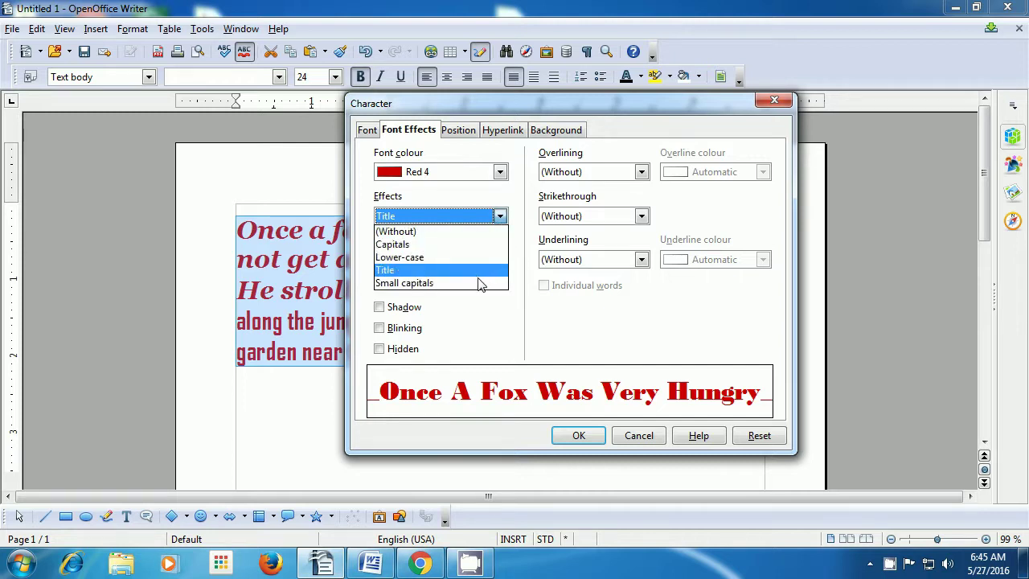
pyautogui.click(480, 283)
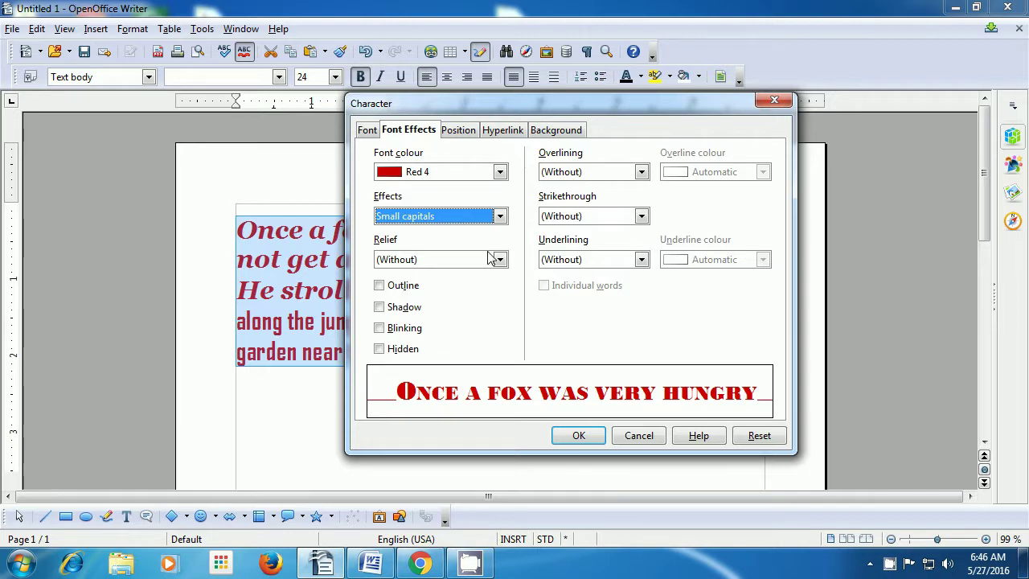
# Choose Capitals as the font effect again and apply it to the whole fox paragraph.
pyautogui.click(499, 216)
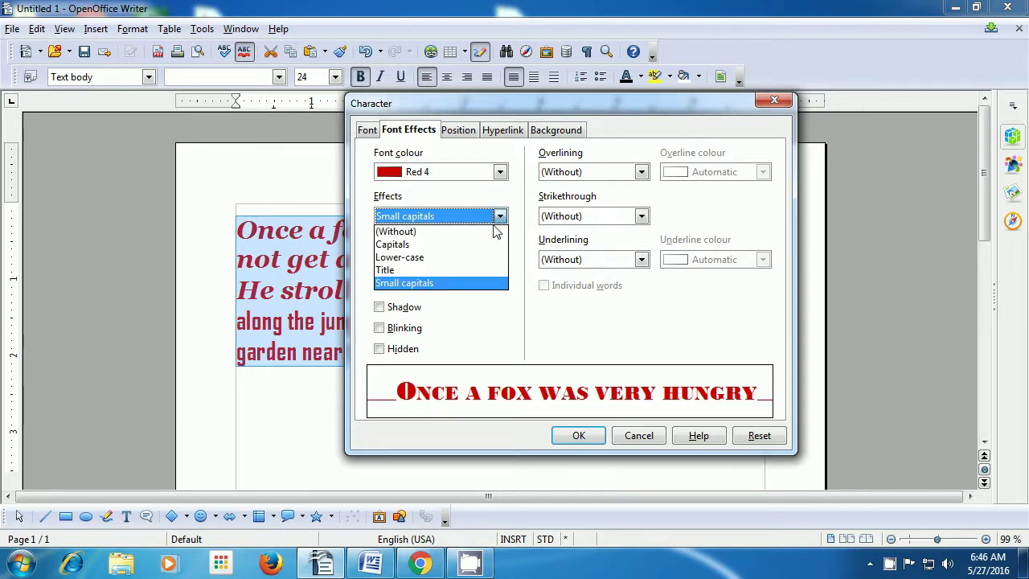
pyautogui.click(480, 248)
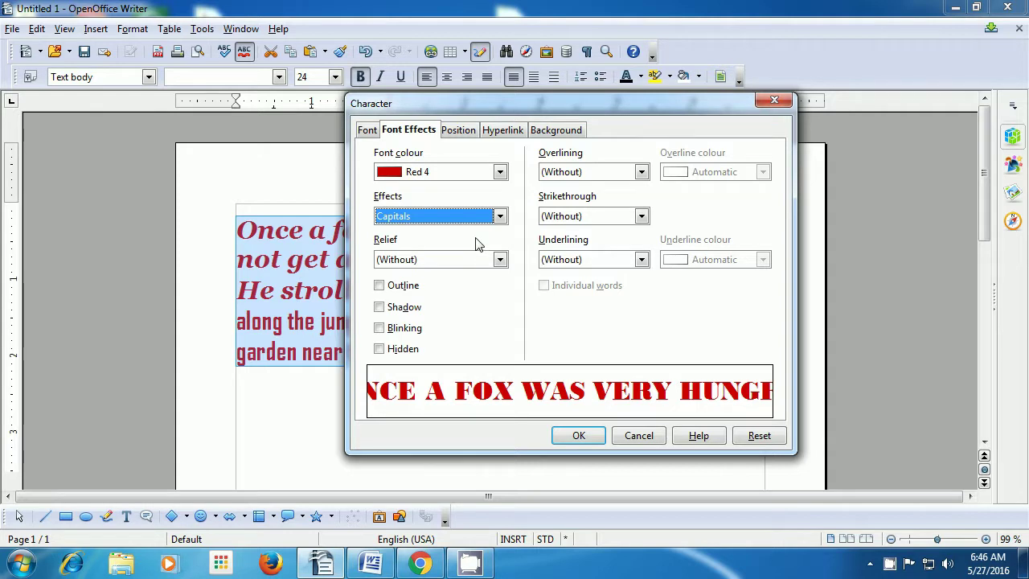
pyautogui.click(576, 435)
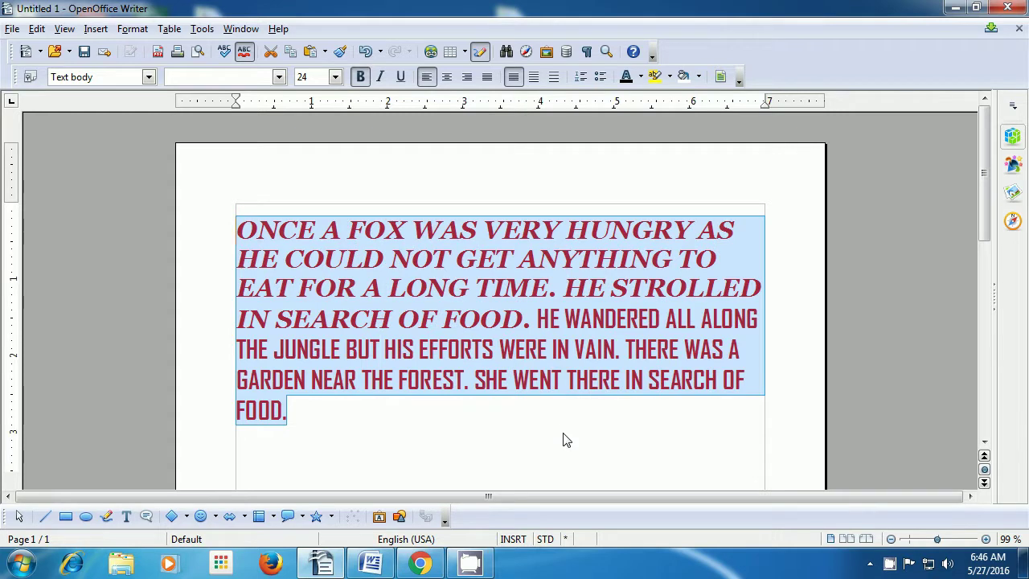
pyautogui.click(329, 414)
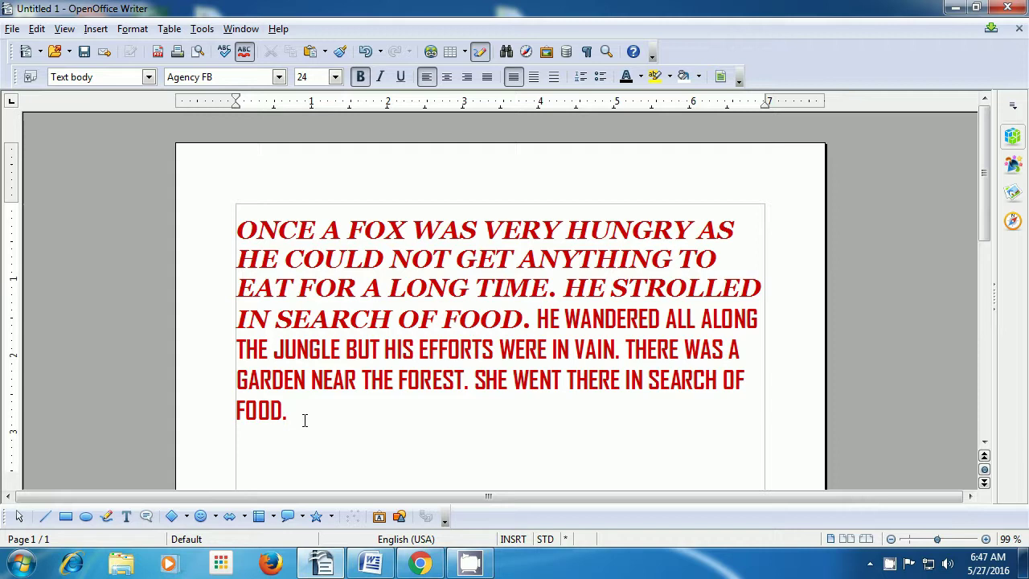
# Apply the Outline font effect to the whole fox paragraph.
pyautogui.moveTo(295, 420); pyautogui.dragTo(240, 232)
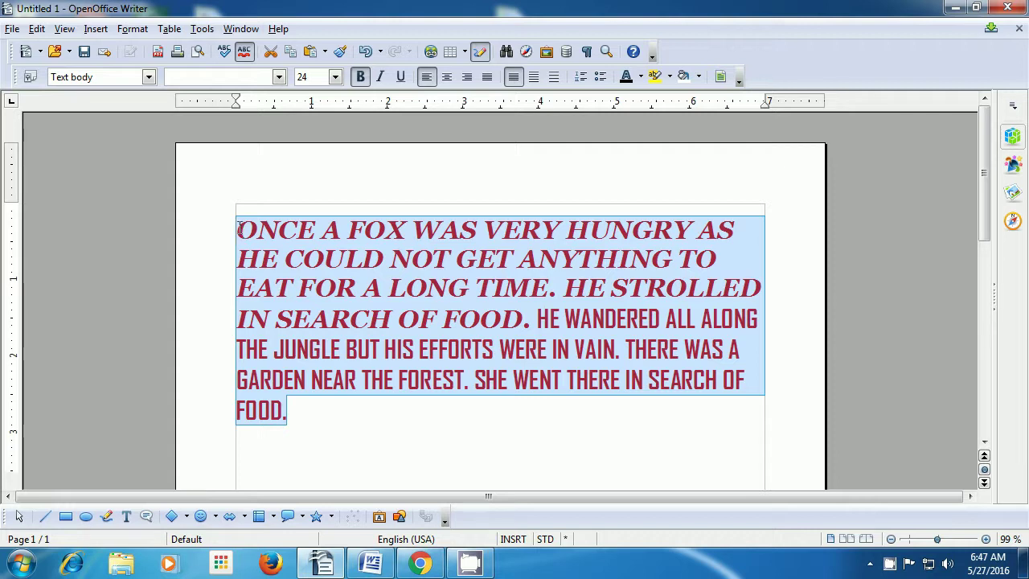
pyautogui.click(134, 31)
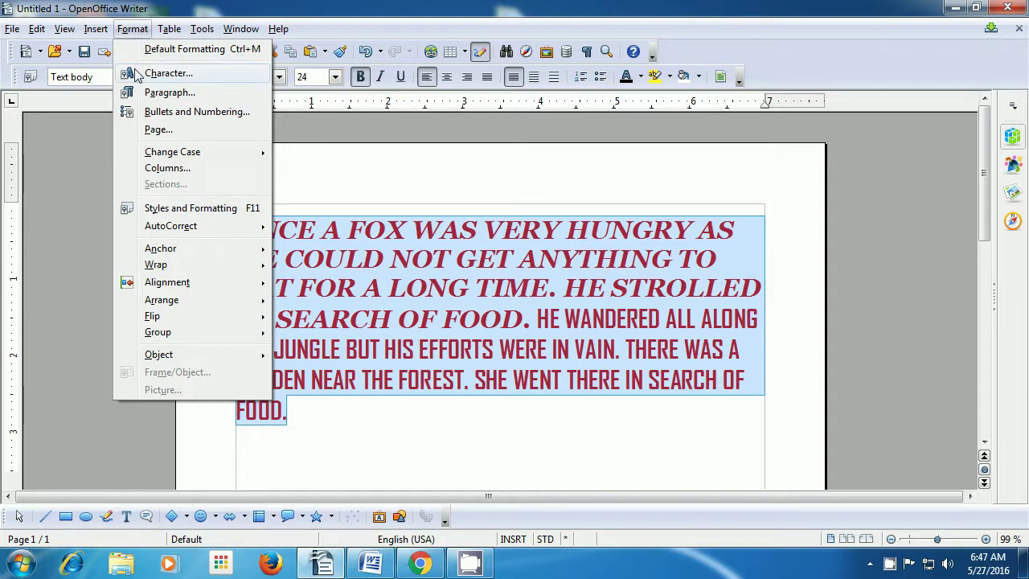
pyautogui.click(168, 73)
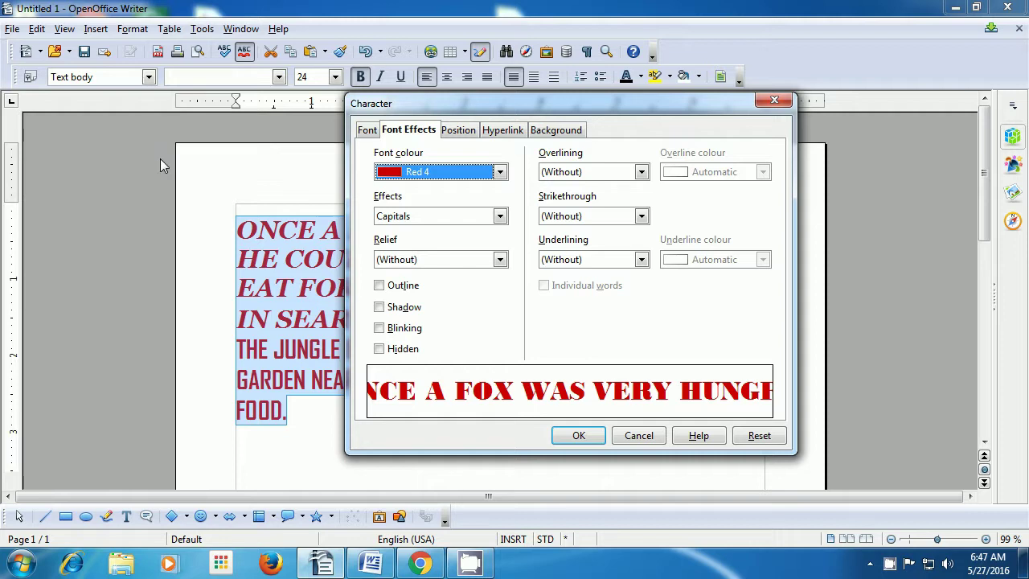
pyautogui.click(381, 290)
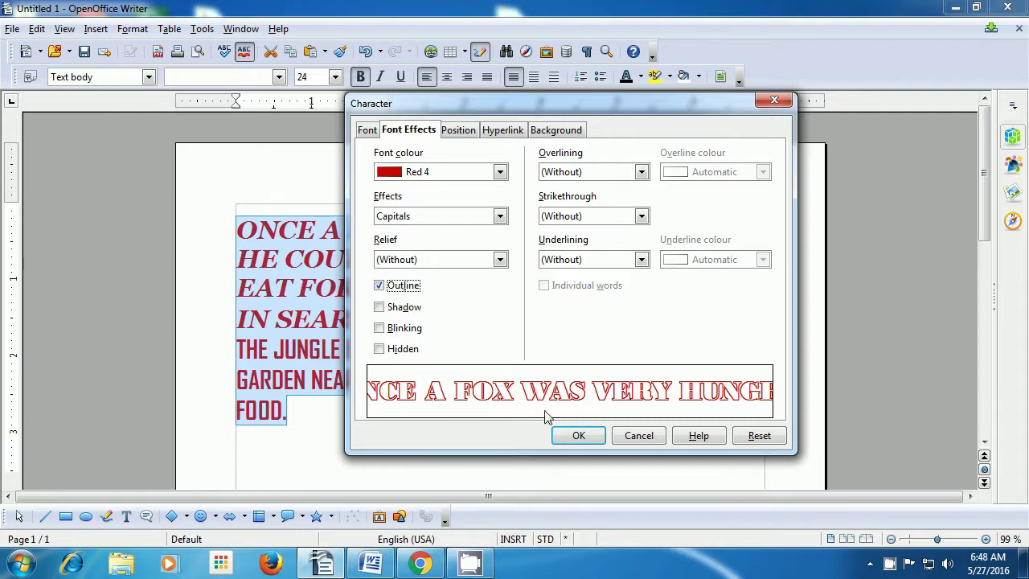
pyautogui.click(577, 436)
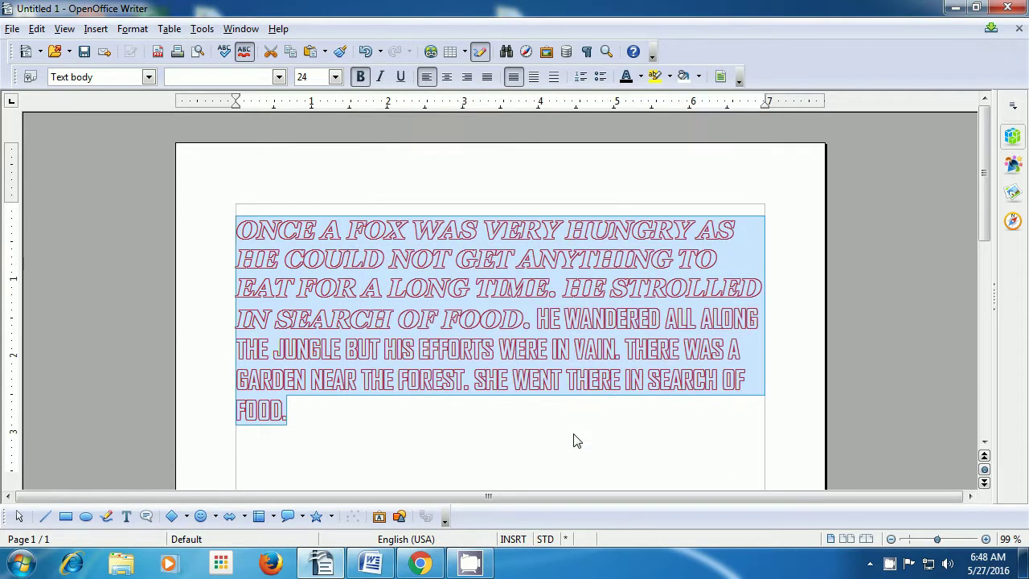
pyautogui.click(574, 441)
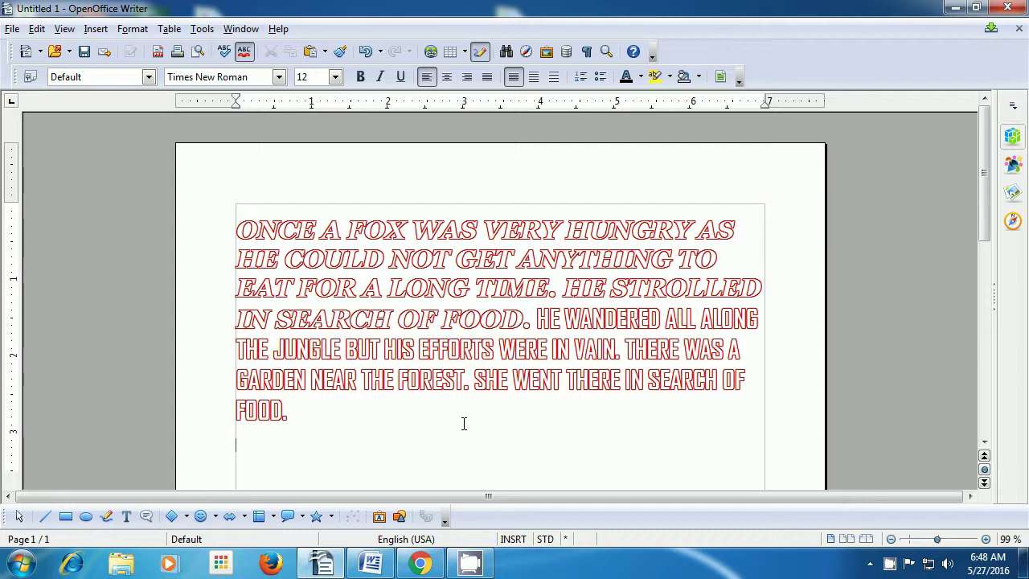
# Remove the Outline font effect from the whole fox paragraph.
pyautogui.moveTo(291, 414); pyautogui.dragTo(219, 384)
pyautogui.moveTo(212, 322); pyautogui.dragTo(231, 233)
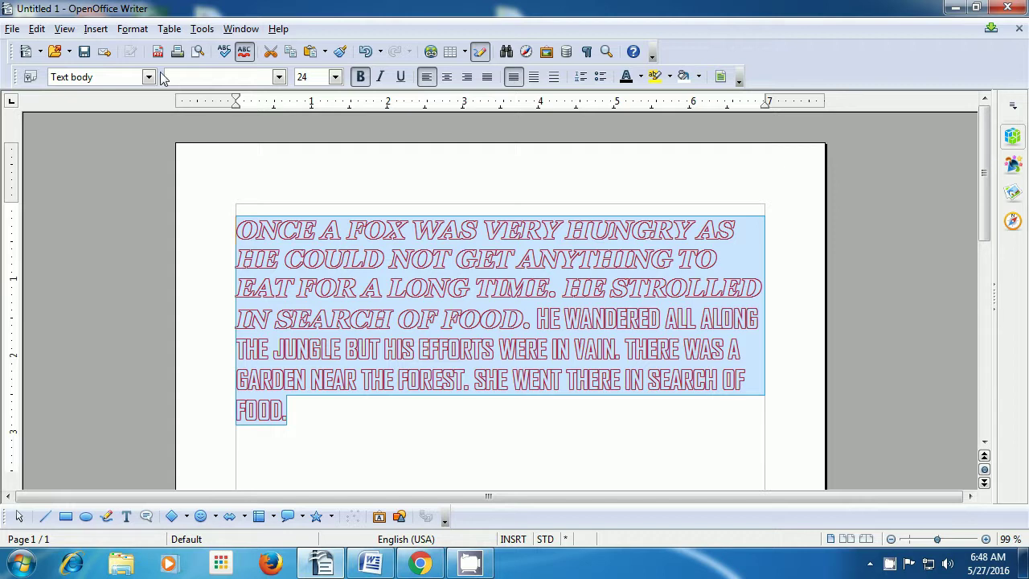
pyautogui.click(137, 29)
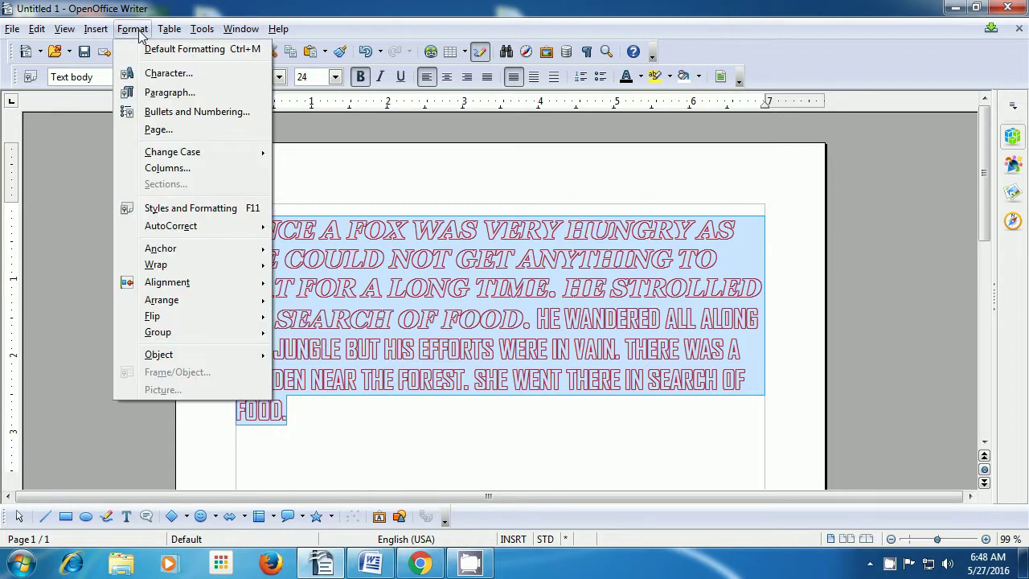
pyautogui.click(144, 74)
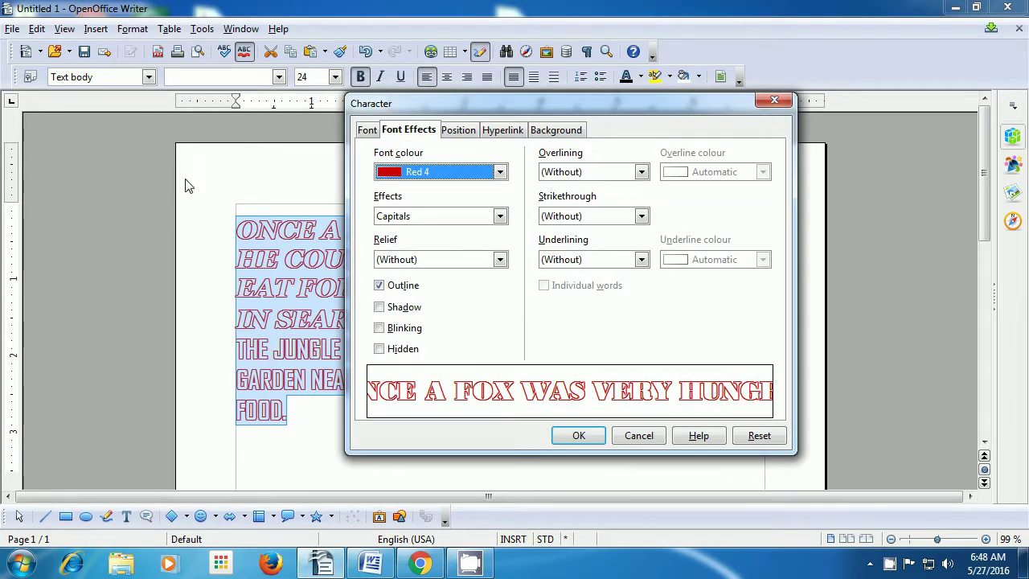
pyautogui.click(380, 287)
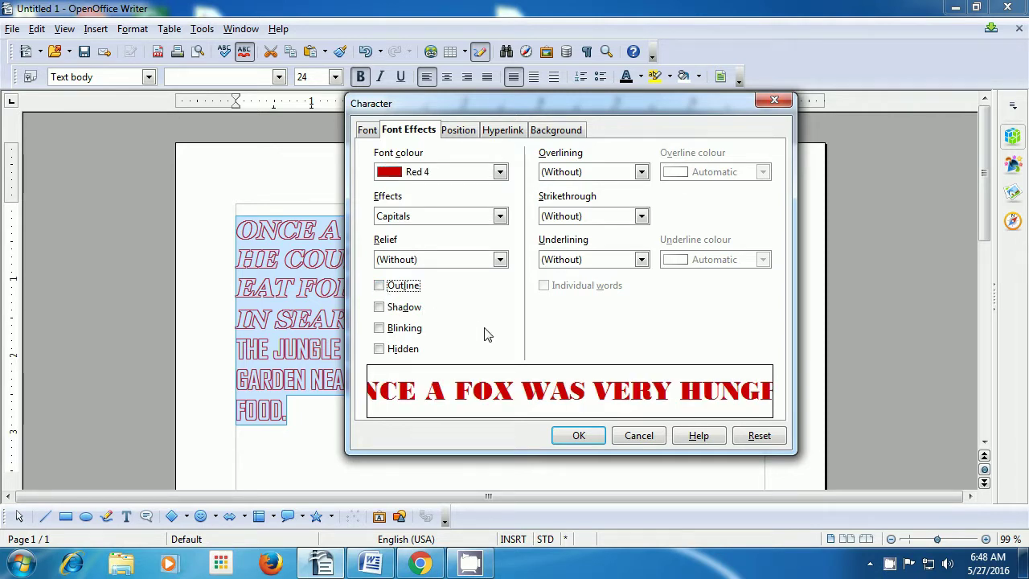
pyautogui.click(576, 436)
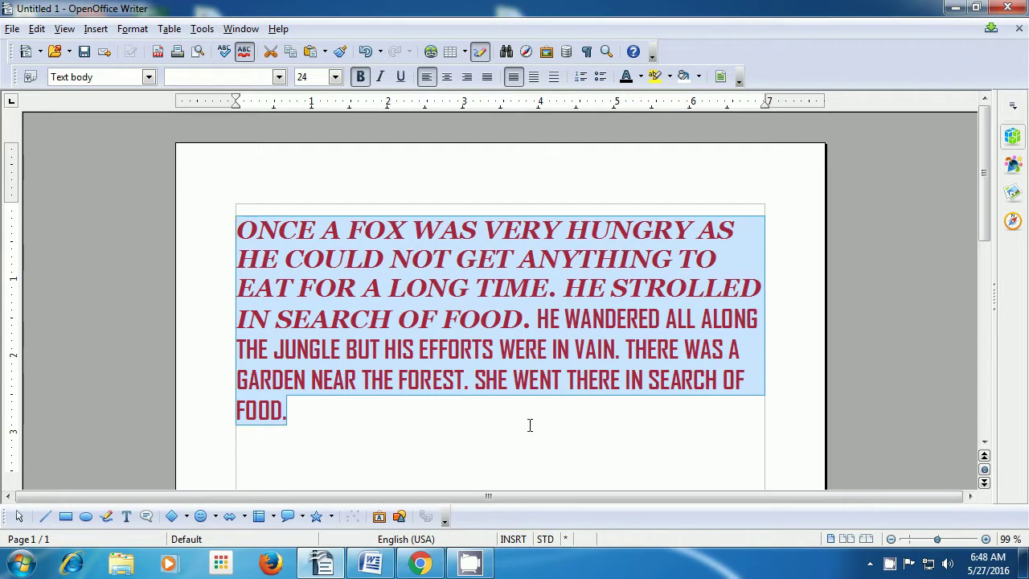
pyautogui.click(329, 419)
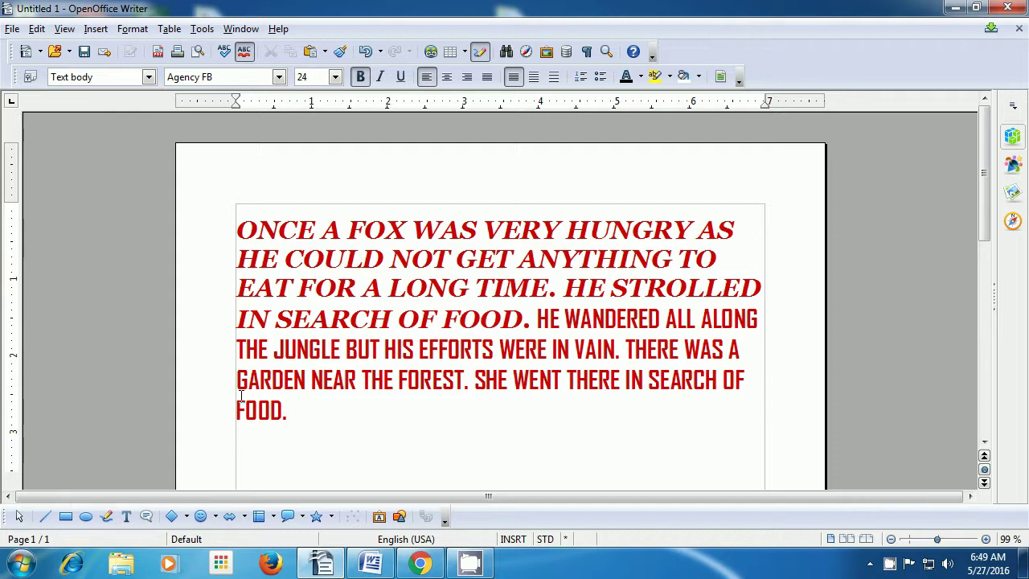
# Apply the Shadow font effect to the whole fox paragraph.
pyautogui.hotkey('shift', 'Left')
pyautogui.hotkey('shift', 'Left')
pyautogui.hotkey('shift', 'Left')
pyautogui.hotkey('shift', 'Left')
pyautogui.hotkey('shift', 'Left')
pyautogui.hotkey('shift', 'Left')
pyautogui.hotkey('shift', 'Left')
pyautogui.hotkey('shift', 'Left')
pyautogui.hotkey('shift', 'Left')
pyautogui.hotkey('shift', 'Left')
pyautogui.hotkey('shift', 'Left')
pyautogui.hotkey('shift', 'Left')
pyautogui.hotkey('shift', 'Left')
pyautogui.hotkey('shift', 'Left')
pyautogui.hotkey('shift', 'Left')
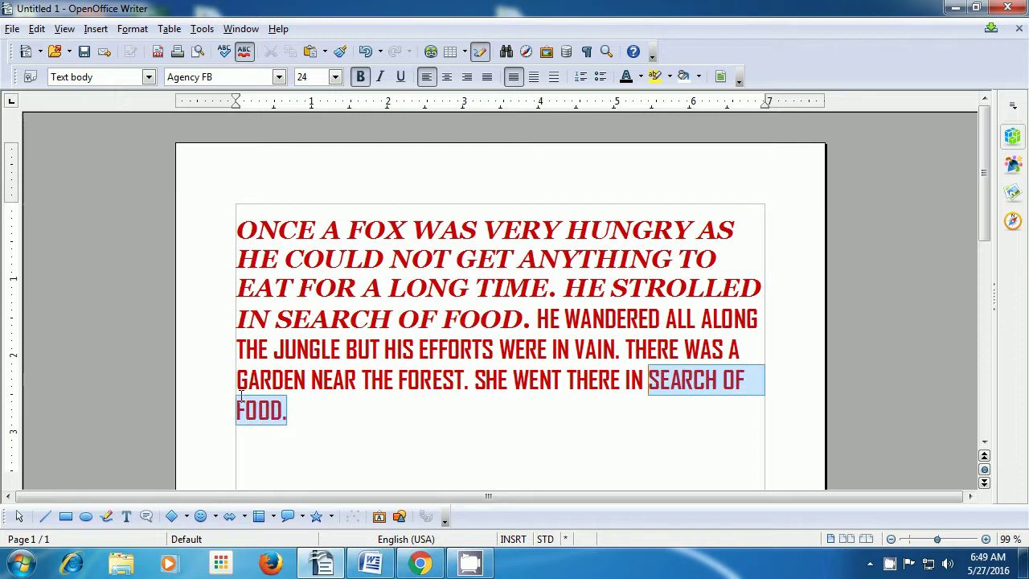
pyautogui.hotkey('shift', 'Left')
pyautogui.hotkey('shift', 'Left')
pyautogui.hotkey('shift', 'Left')
pyautogui.hotkey('shift', 'Left')
pyautogui.hotkey('shift', 'Left')
pyautogui.hotkey('shift', 'Left')
pyautogui.hotkey('shift', 'Left')
pyautogui.hotkey('shift', 'Left')
pyautogui.hotkey('shift', 'Left')
pyautogui.hotkey('shift', 'Left')
pyautogui.hotkey('shift', 'Left')
pyautogui.hotkey('shift', 'Left')
pyautogui.hotkey('shift', 'Left')
pyautogui.hotkey('shift', 'Left')
pyautogui.hotkey('shift', 'Left')
pyautogui.hotkey('shift', 'Left')
pyautogui.hotkey('shift', 'Left')
pyautogui.hotkey('shift', 'Left')
pyautogui.hotkey('shift', 'Left')
pyautogui.hotkey('shift', 'Left')
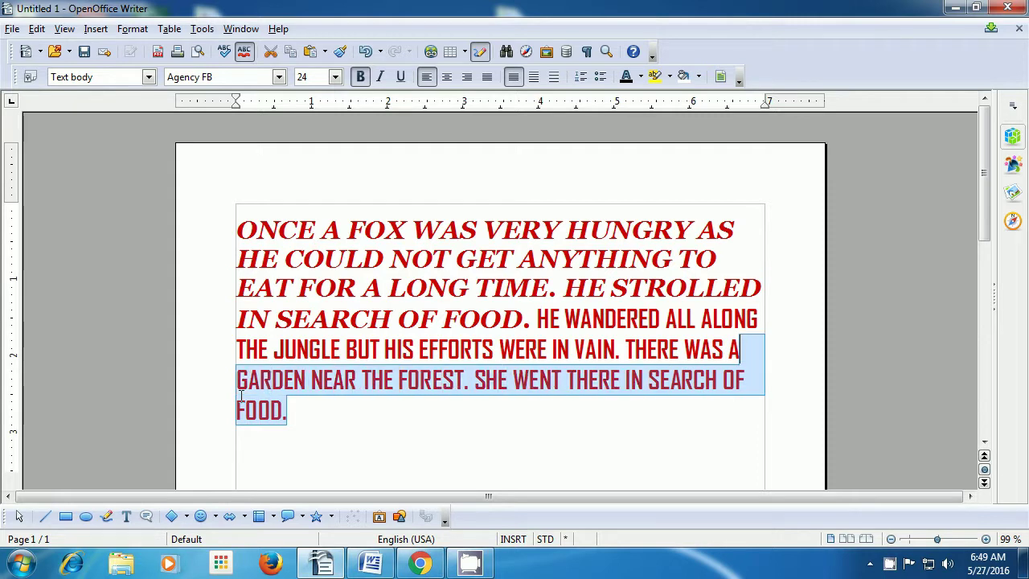
pyautogui.hotkey('shift', 'Left')
pyautogui.hotkey('shift', 'Left')
pyautogui.hotkey('shift', 'Left')
pyautogui.hotkey('shift', 'Left')
pyautogui.hotkey('shift', 'Left')
pyautogui.hotkey('shift', 'Left')
pyautogui.hotkey('shift', 'Left')
pyautogui.hotkey('shift', 'Left')
pyautogui.hotkey('shift', 'Left')
pyautogui.hotkey('shift', 'Left')
pyautogui.hotkey('shift', 'Left')
pyautogui.hotkey('shift', 'Left')
pyautogui.hotkey('shift', 'Left')
pyautogui.hotkey('shift', 'Left')
pyautogui.hotkey('shift', 'Left')
pyautogui.hotkey('shift', 'Left')
pyautogui.hotkey('shift', 'Left')
pyautogui.hotkey('shift', 'Left')
pyautogui.hotkey('shift', 'Left')
pyautogui.hotkey('shift', 'Left')
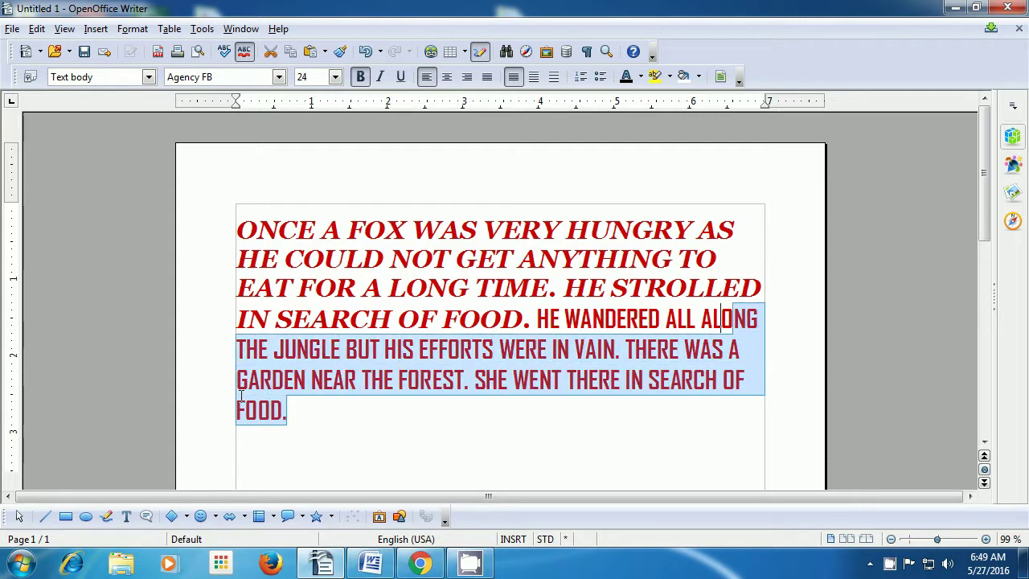
pyautogui.hotkey('shift', 'Left')
pyautogui.hotkey('shift', 'Left')
pyautogui.hotkey('shift', 'Left')
pyautogui.hotkey('shift', 'Left')
pyautogui.hotkey('shift', 'Left')
pyautogui.hotkey('shift', 'Left')
pyautogui.hotkey('shift', 'Left')
pyautogui.hotkey('shift', 'Left')
pyautogui.hotkey('shift', 'Left')
pyautogui.hotkey('shift', 'Left')
pyautogui.hotkey('shift', 'Left')
pyautogui.hotkey('shift', 'Left')
pyautogui.hotkey('shift', 'Left')
pyautogui.hotkey('shift', 'Left')
pyautogui.hotkey('shift', 'Left')
pyautogui.hotkey('shift', 'Left')
pyautogui.hotkey('shift', 'Left')
pyautogui.hotkey('shift', 'Left')
pyautogui.hotkey('shift', 'Left')
pyautogui.hotkey('shift', 'Left')
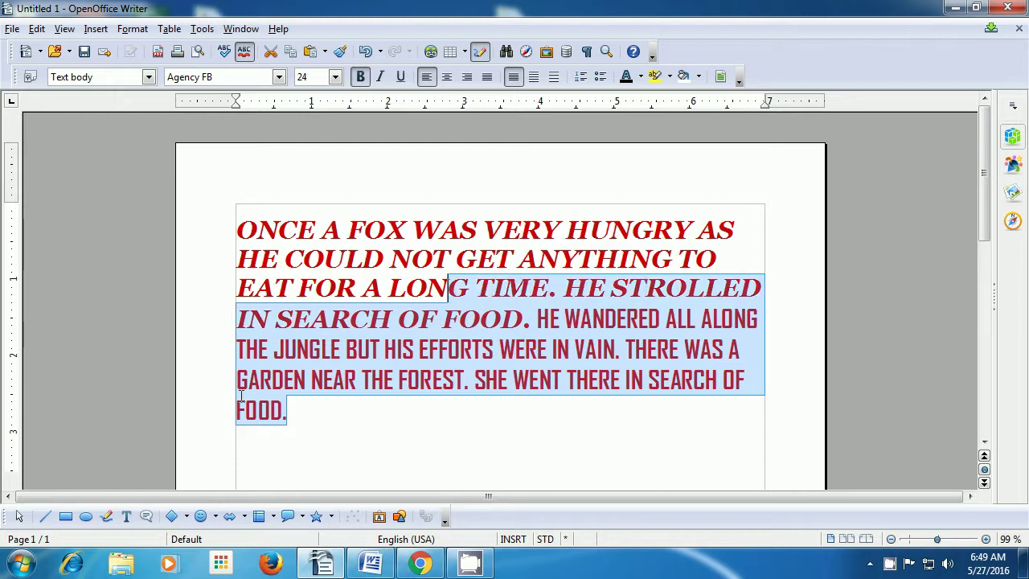
pyautogui.hotkey('shift', 'Left')
pyautogui.hotkey('shift', 'Left')
pyautogui.hotkey('shift', 'Left')
pyautogui.hotkey('shift', 'Left')
pyautogui.hotkey('shift', 'Left')
pyautogui.hotkey('shift', 'Left')
pyautogui.hotkey('shift', 'Left')
pyautogui.hotkey('shift', 'Left')
pyautogui.hotkey('shift', 'Left')
pyautogui.hotkey('shift', 'Left')
pyautogui.hotkey('shift', 'Left')
pyautogui.hotkey('shift', 'Left')
pyautogui.hotkey('shift', 'Left')
pyautogui.hotkey('shift', 'Left')
pyautogui.hotkey('shift', 'Left')
pyautogui.hotkey('shift', 'Left')
pyautogui.hotkey('shift', 'Left')
pyautogui.hotkey('shift', 'Left')
pyautogui.hotkey('shift', 'Left')
pyautogui.hotkey('shift', 'Left')
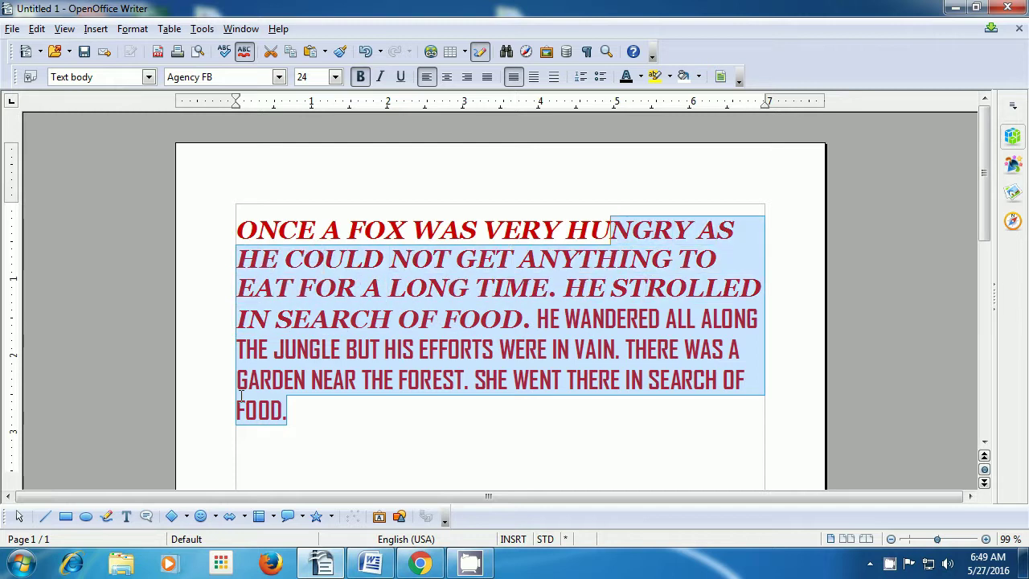
pyautogui.hotkey('shift', 'Left')
pyautogui.hotkey('shift', 'Left')
pyautogui.hotkey('shift', 'Left')
pyautogui.hotkey('shift', 'Left')
pyautogui.hotkey('shift', 'Left')
pyautogui.hotkey('shift', 'Left')
pyautogui.hotkey('shift', 'Left')
pyautogui.hotkey('shift', 'Left')
pyautogui.hotkey('shift', 'Left')
pyautogui.hotkey('shift', 'Left')
pyautogui.hotkey('shift', 'Left')
pyautogui.hotkey('shift', 'Left')
pyautogui.hotkey('shift', 'Left')
pyautogui.hotkey('shift', 'Left')
pyautogui.hotkey('shift', 'Left')
pyautogui.hotkey('shift', 'Left')
pyautogui.hotkey('shift', 'Left')
pyautogui.hotkey('shift', 'Left')
pyautogui.hotkey('shift', 'Left')
pyautogui.hotkey('shift', 'Left')
pyautogui.hotkey('shift', 'Left')
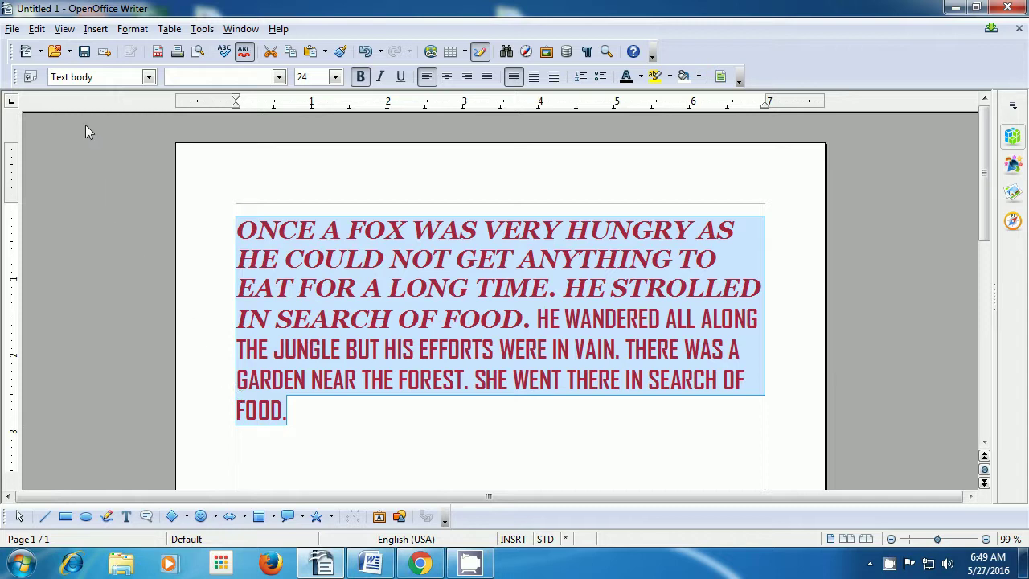
pyautogui.click(129, 30)
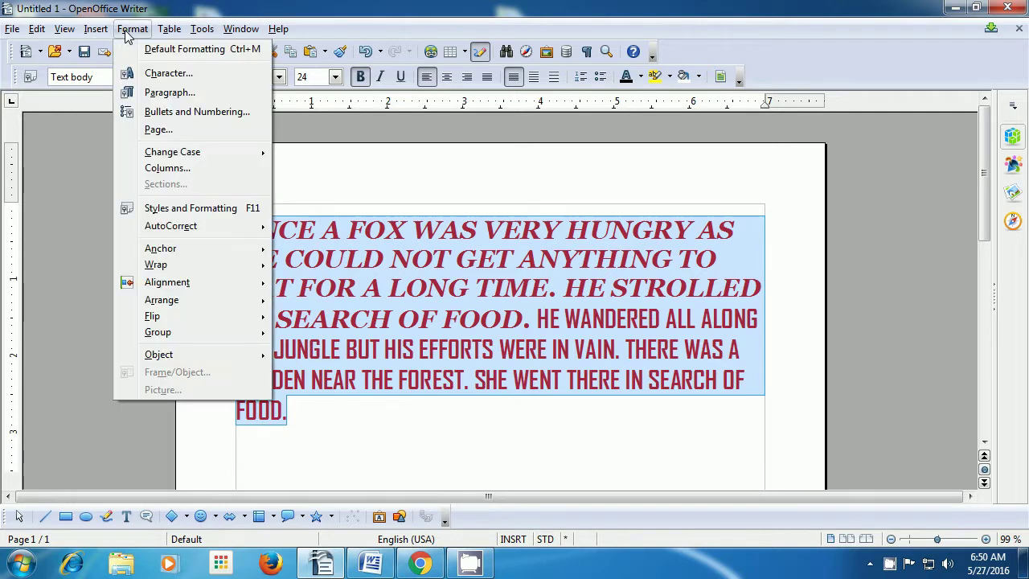
pyautogui.click(141, 74)
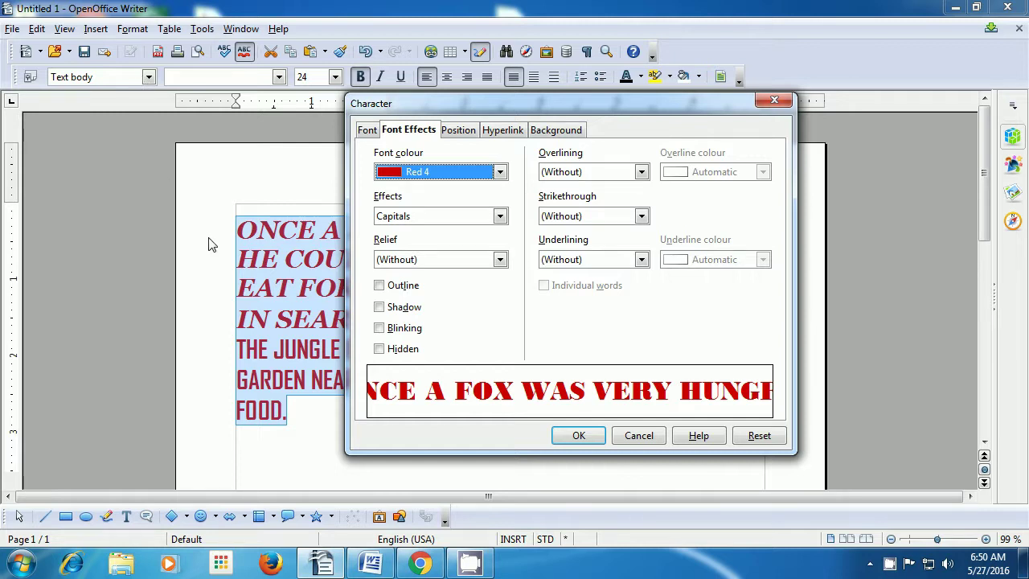
pyautogui.click(380, 309)
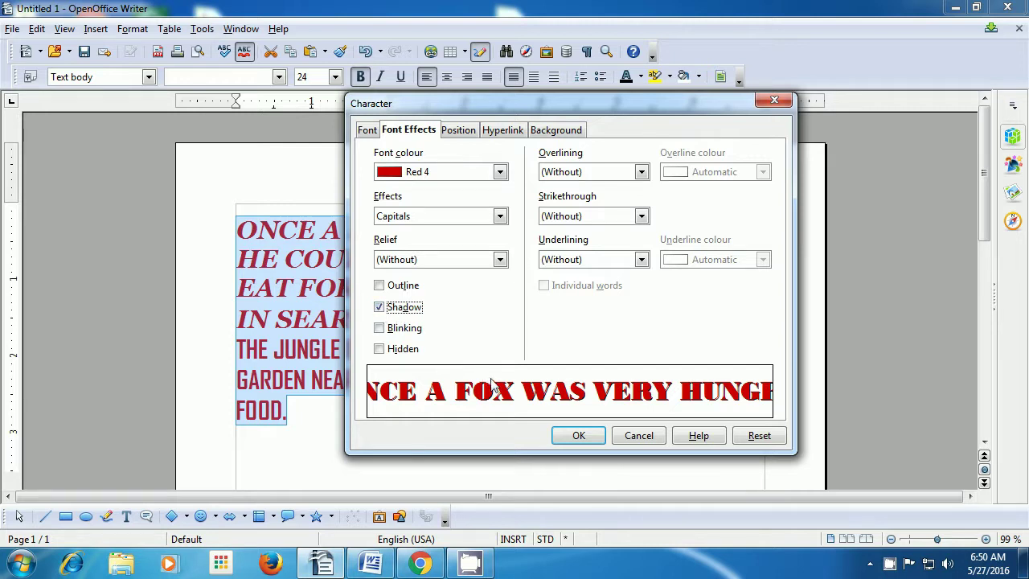
pyautogui.click(575, 436)
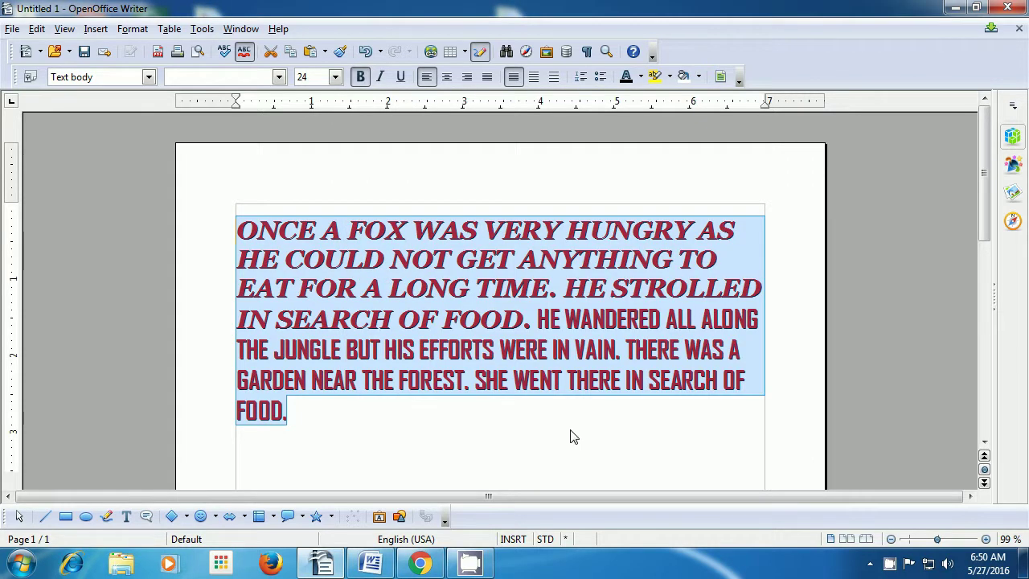
pyautogui.click(570, 435)
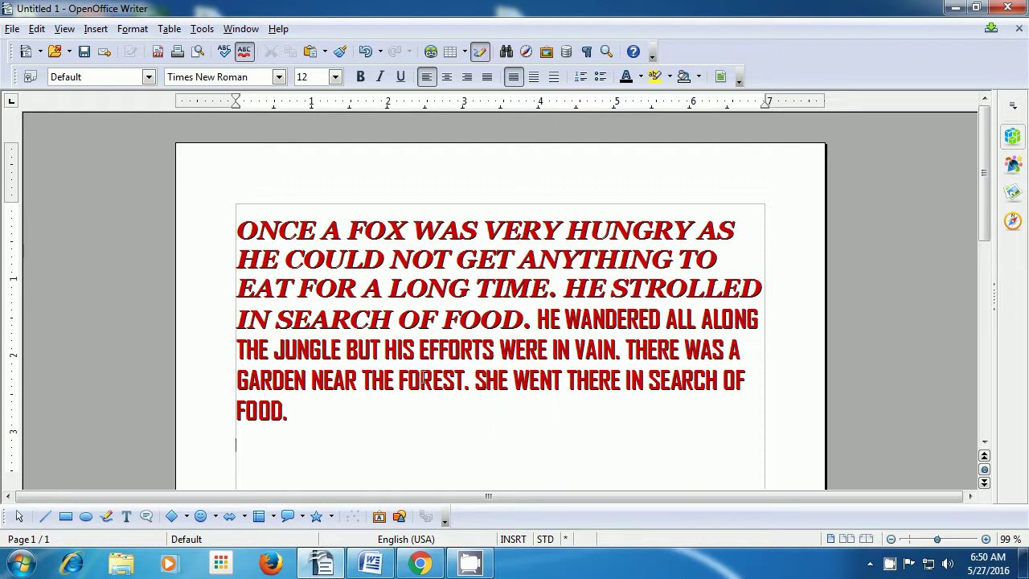
# Remove the Shadow font effect from the whole fox paragraph.
pyautogui.moveTo(237, 230); pyautogui.dragTo(319, 413)
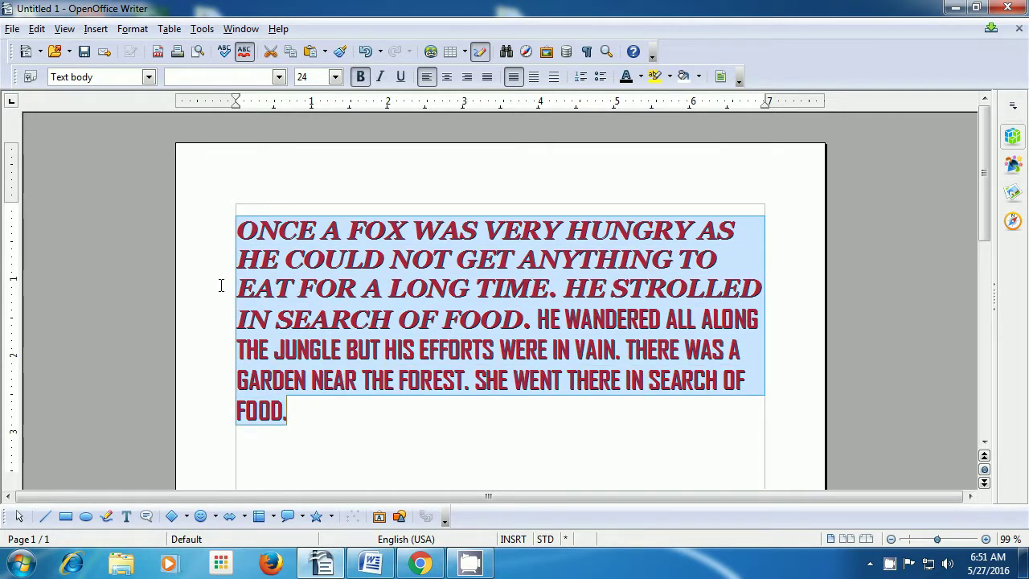
pyautogui.click(133, 29)
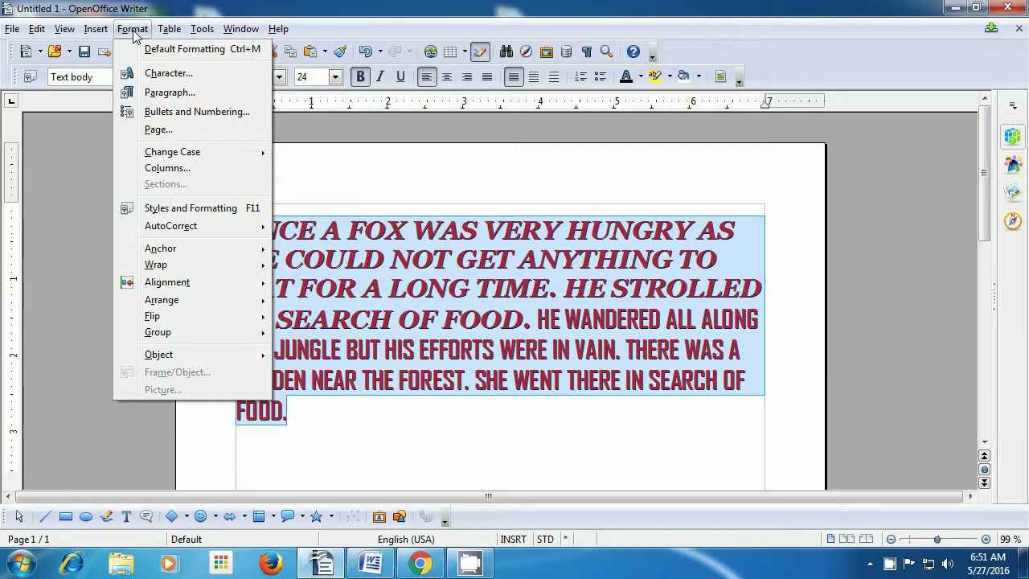
pyautogui.click(165, 73)
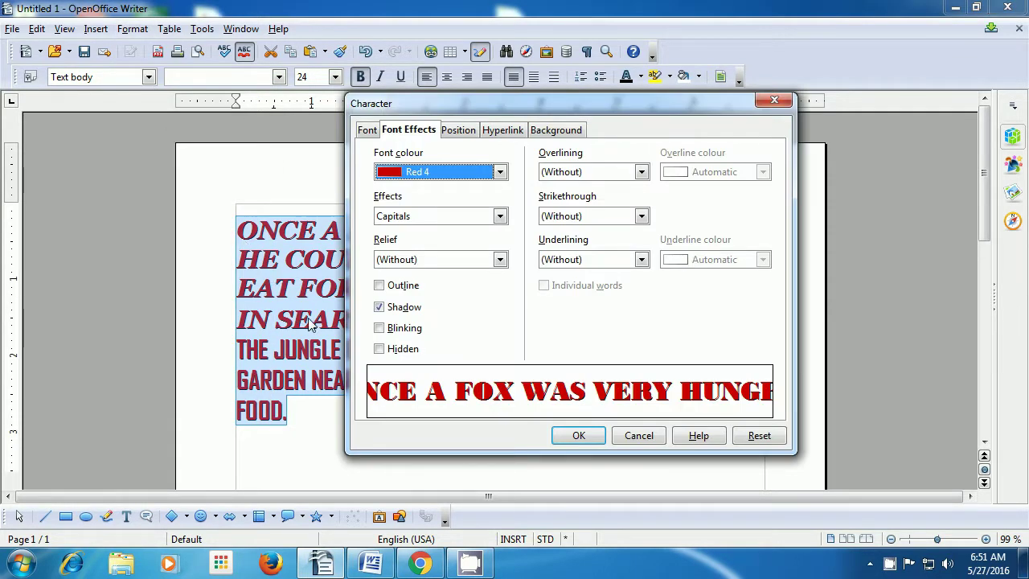
pyautogui.click(380, 308)
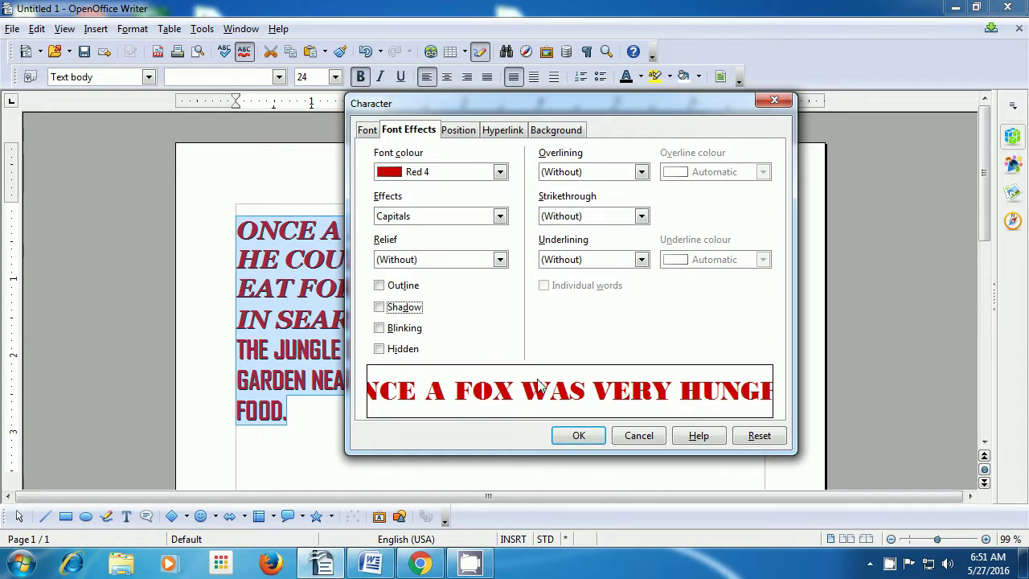
pyautogui.click(574, 434)
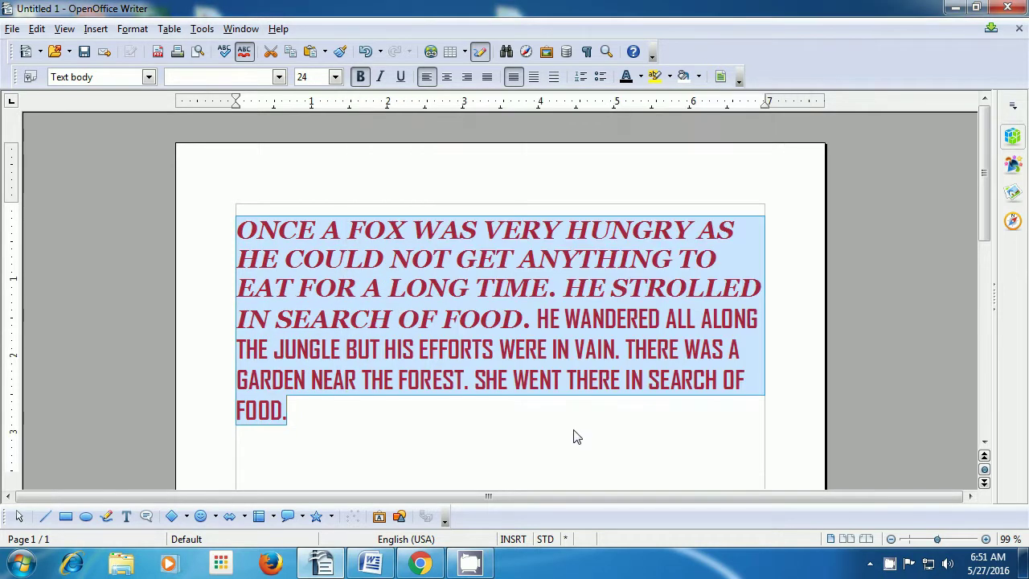
pyautogui.click(574, 430)
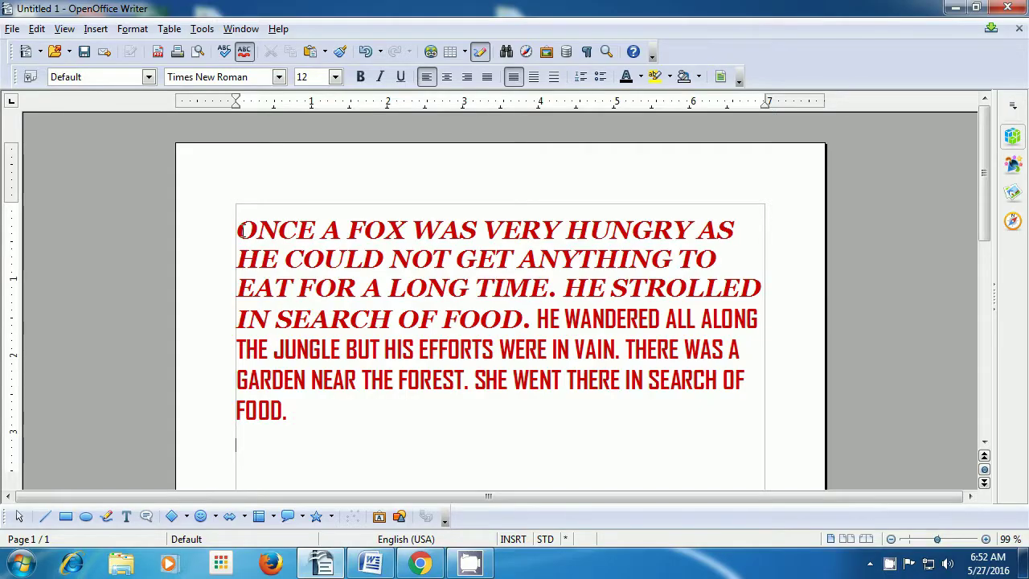
# Apply the Blinking font effect to the whole fox paragraph, including the empty line's start below it.
pyautogui.click(236, 231)
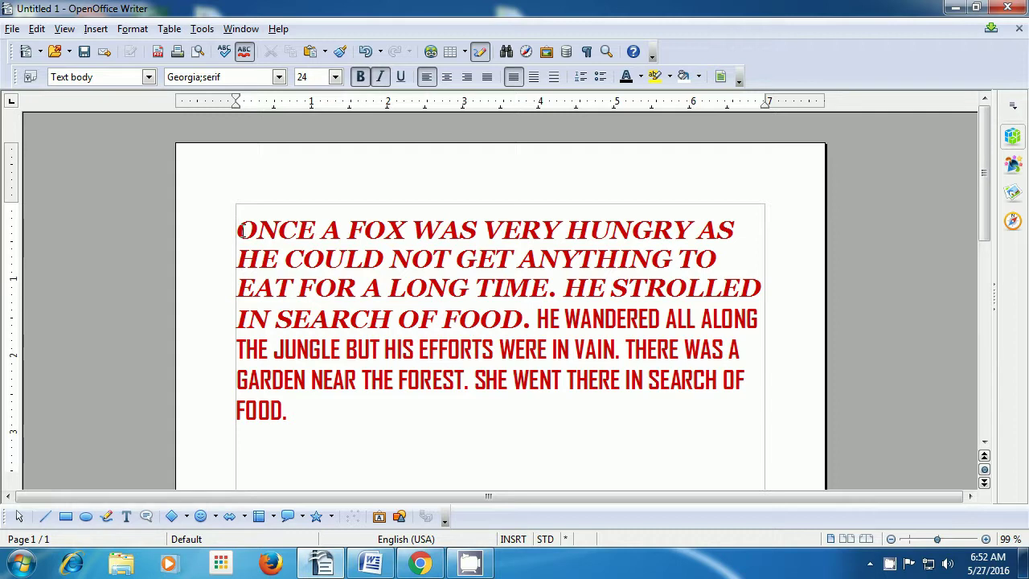
pyautogui.hotkey('shift', 'Down')
pyautogui.hotkey('shift', 'Down')
pyautogui.hotkey('shift', 'Down')
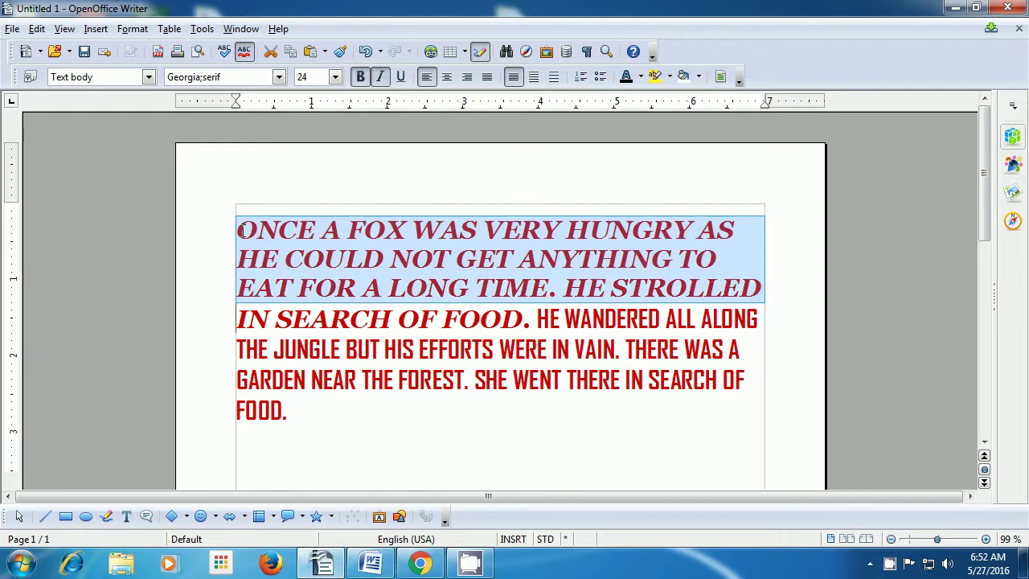
pyautogui.hotkey('shift', 'Down')
pyautogui.hotkey('shift', 'Down')
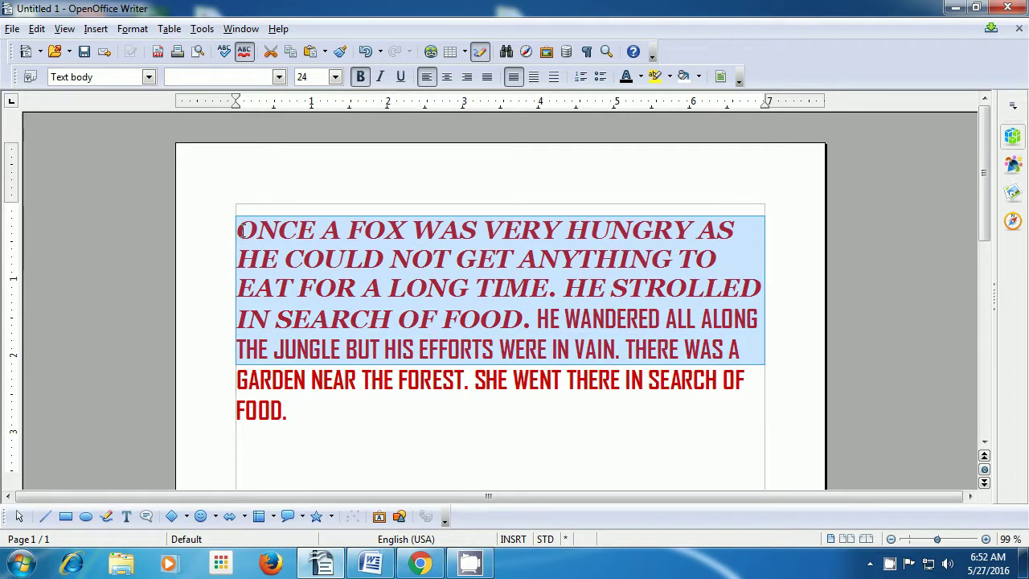
pyautogui.hotkey('shift', 'Down')
pyautogui.hotkey('shift', 'Down')
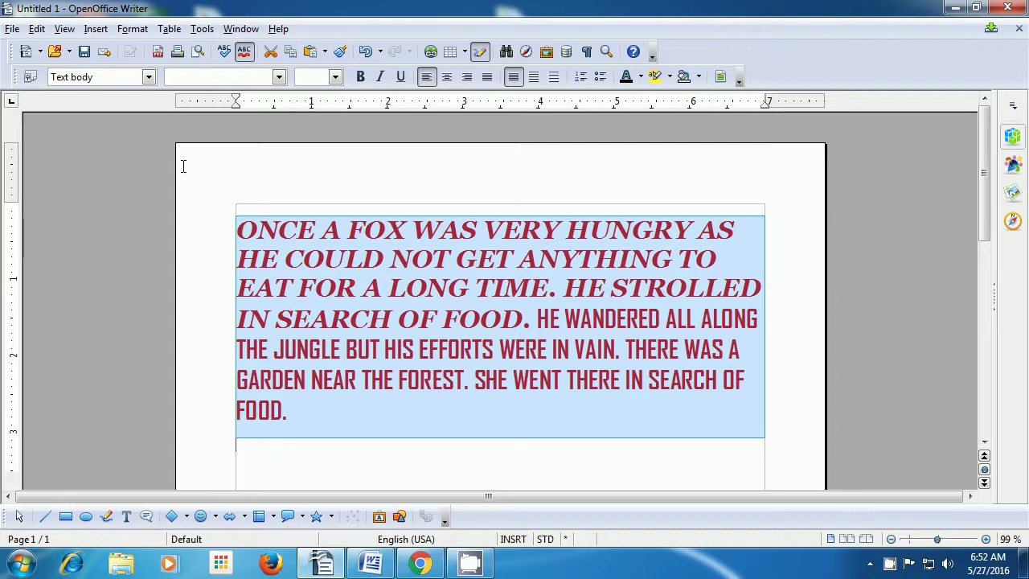
pyautogui.click(134, 30)
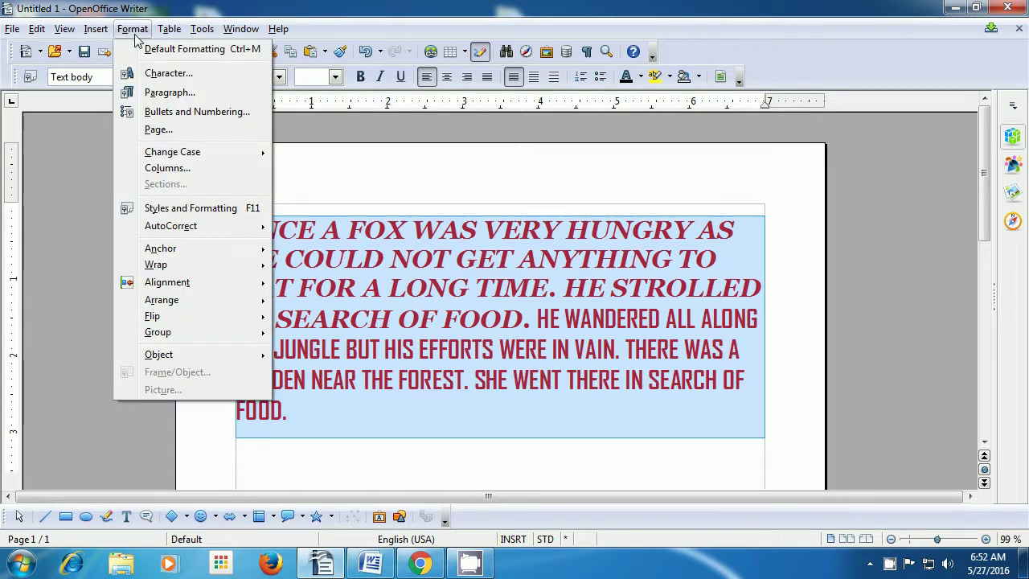
pyautogui.click(140, 76)
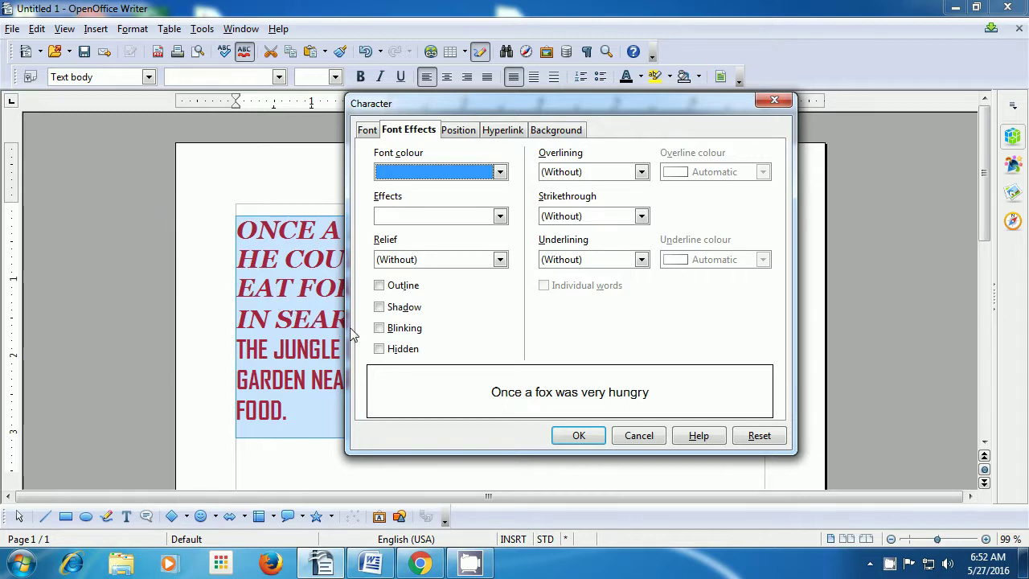
pyautogui.click(380, 328)
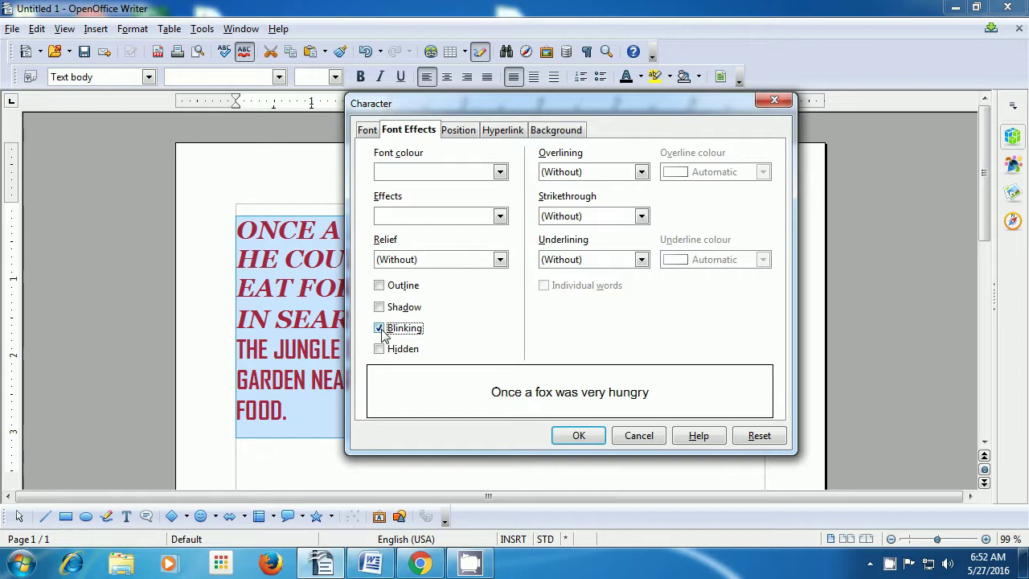
pyautogui.click(562, 436)
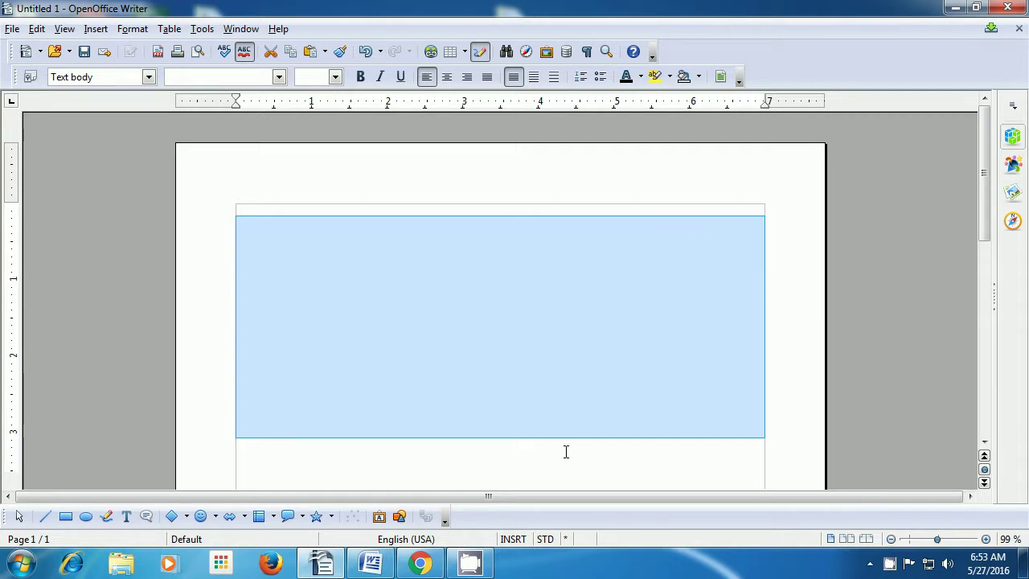
pyautogui.click(566, 452)
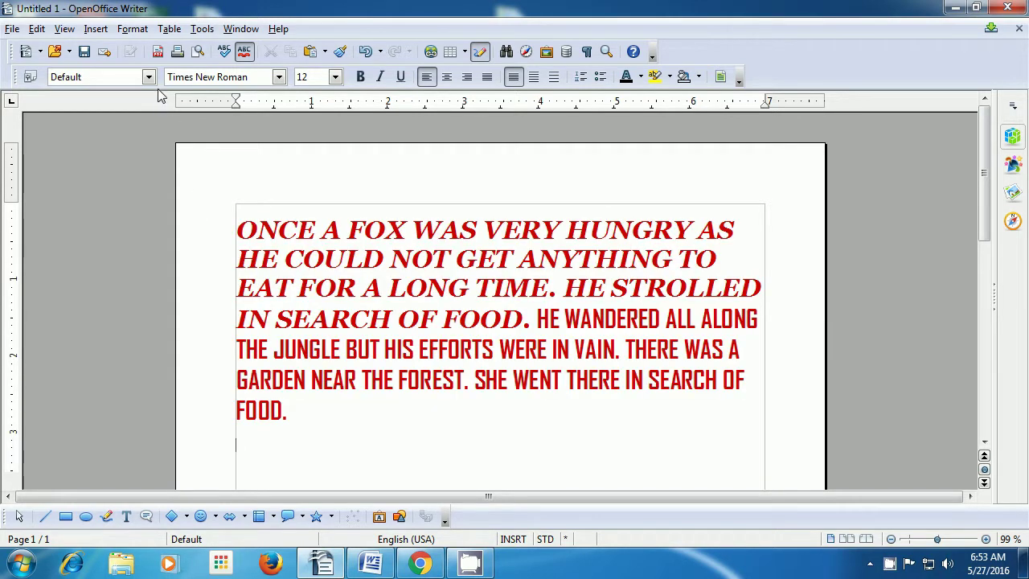
# Turn off the Blinking font effect at the empty line below the fox paragraph.
pyautogui.click(132, 29)
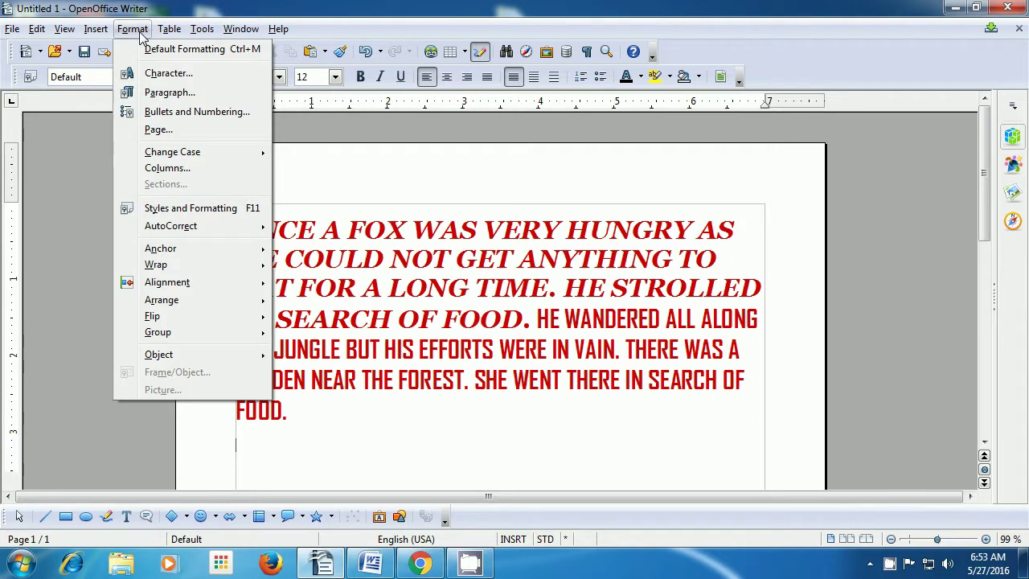
pyautogui.click(149, 75)
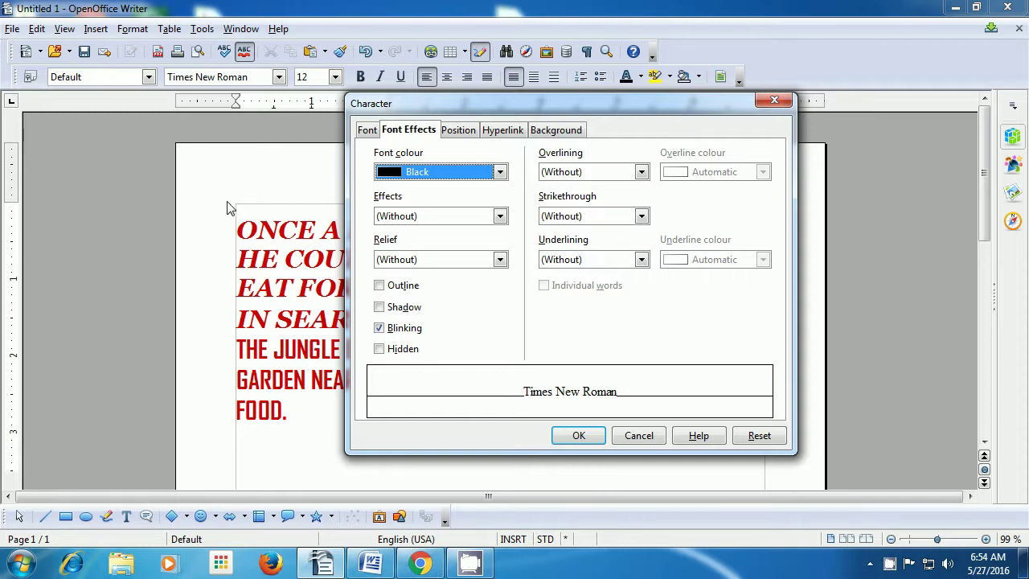
pyautogui.click(378, 333)
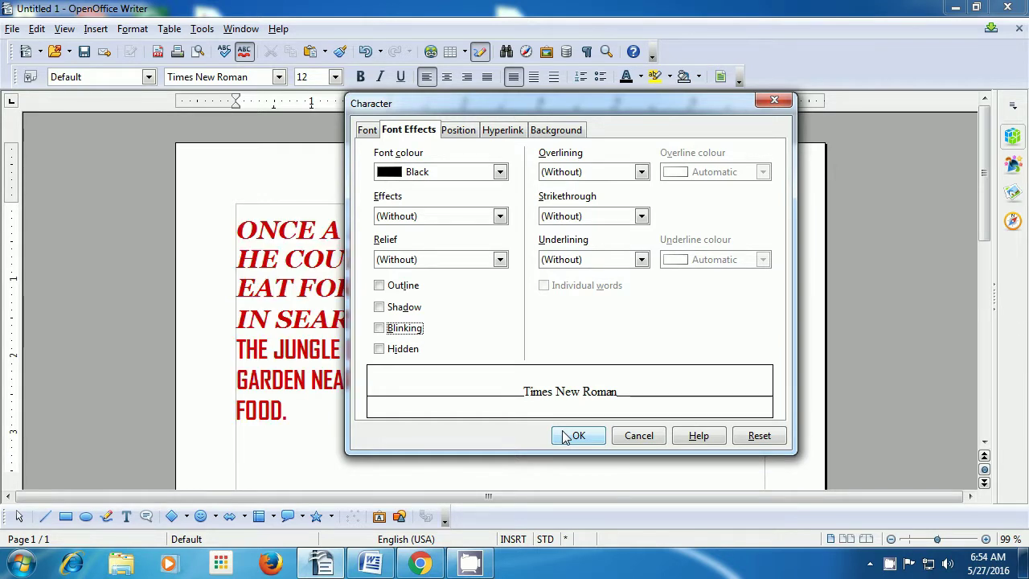
pyautogui.click(572, 436)
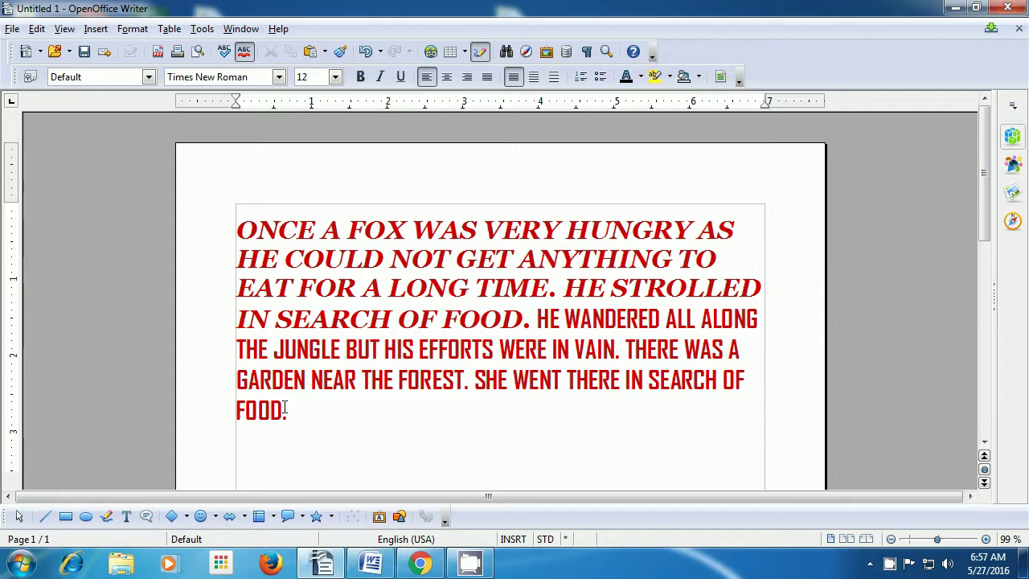
# Select the whole fox paragraph and apply the Hidden font effect to it.
pyautogui.moveTo(236, 230); pyautogui.dragTo(306, 409)
pyautogui.hotkey('ctrl', 'c')
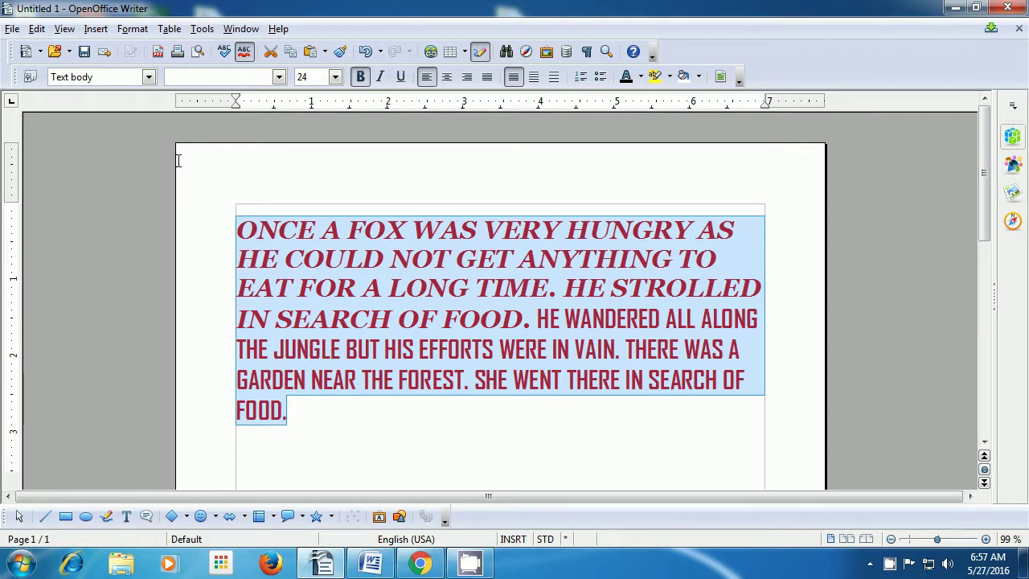
pyautogui.click(133, 29)
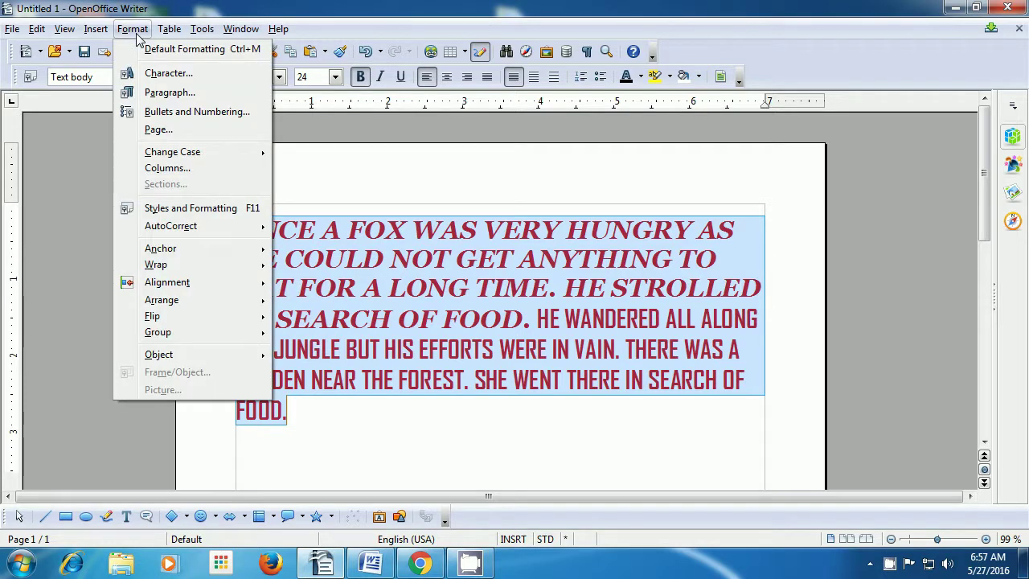
pyautogui.click(147, 74)
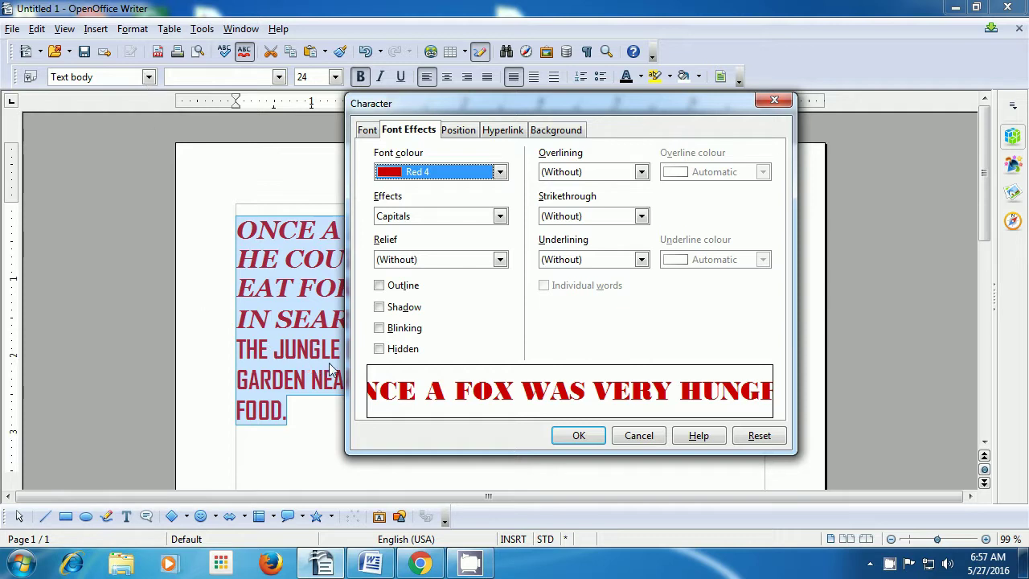
pyautogui.click(379, 349)
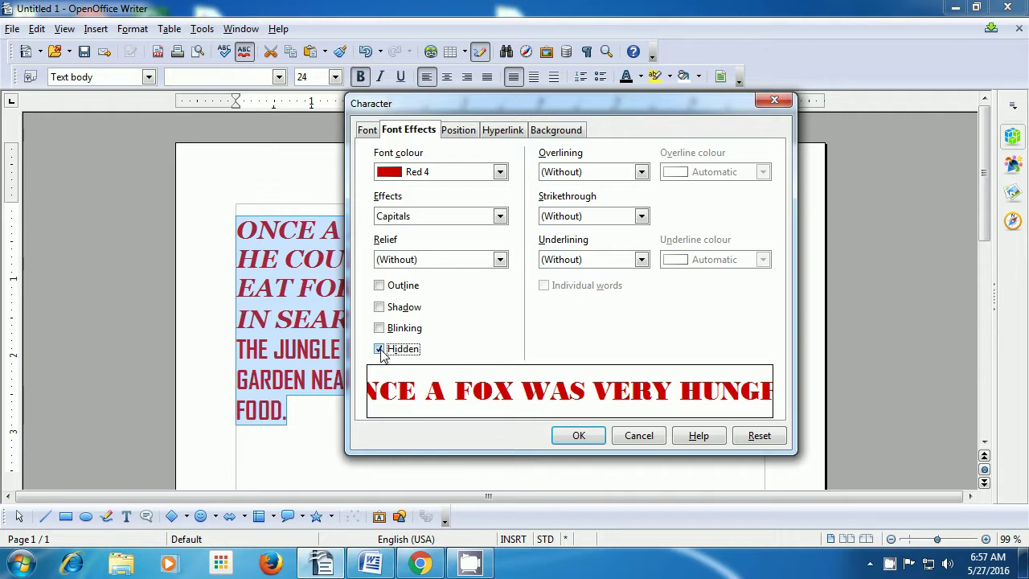
pyautogui.click(575, 436)
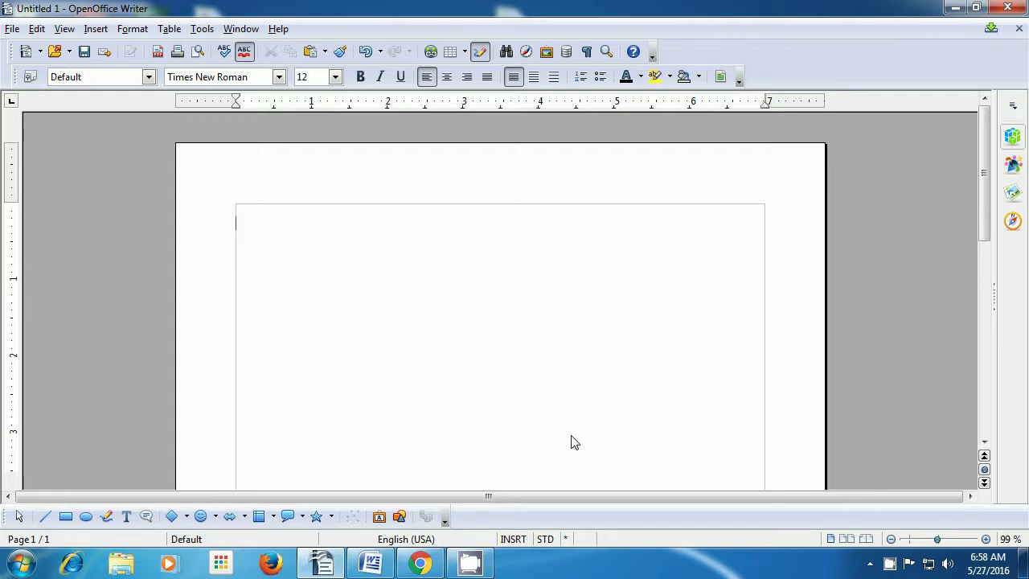
# Undo the Hidden font effect on the fox paragraph and clear the selection.
pyautogui.hotkey('ctrl', 'v')
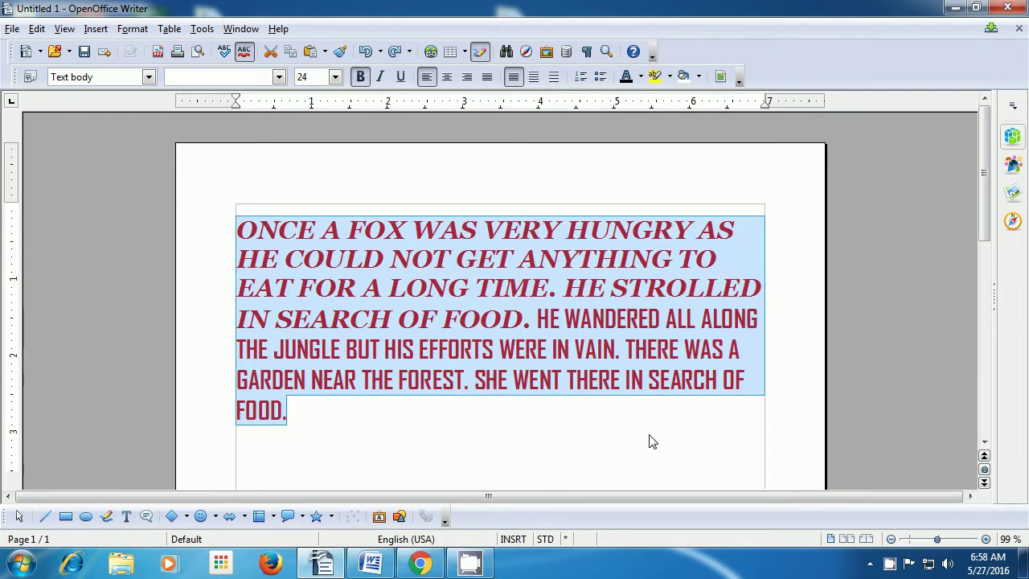
pyautogui.click(652, 441)
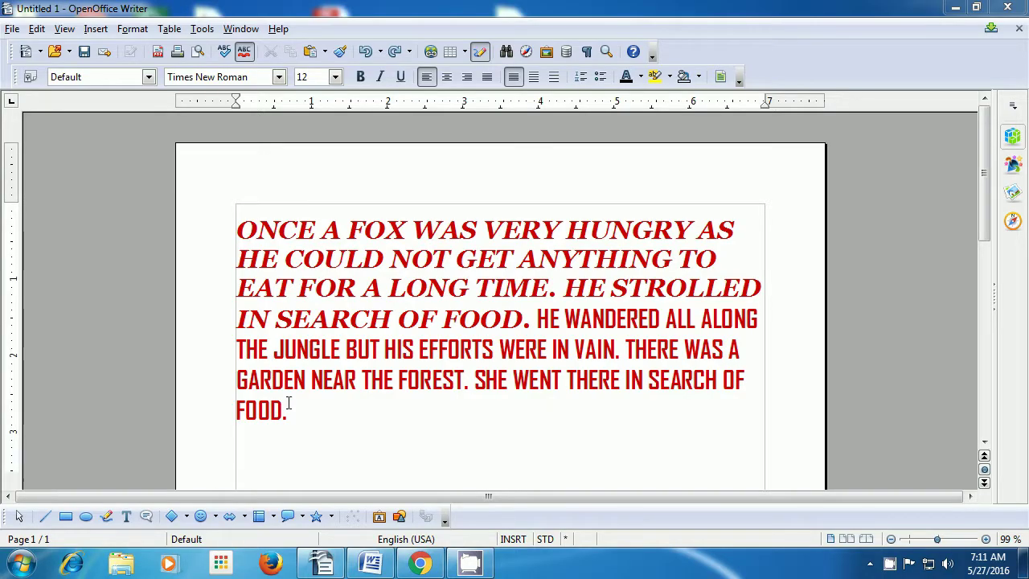
# Select the whole fox paragraph and choose Single overlining in its character formatting.
pyautogui.click(286, 413)
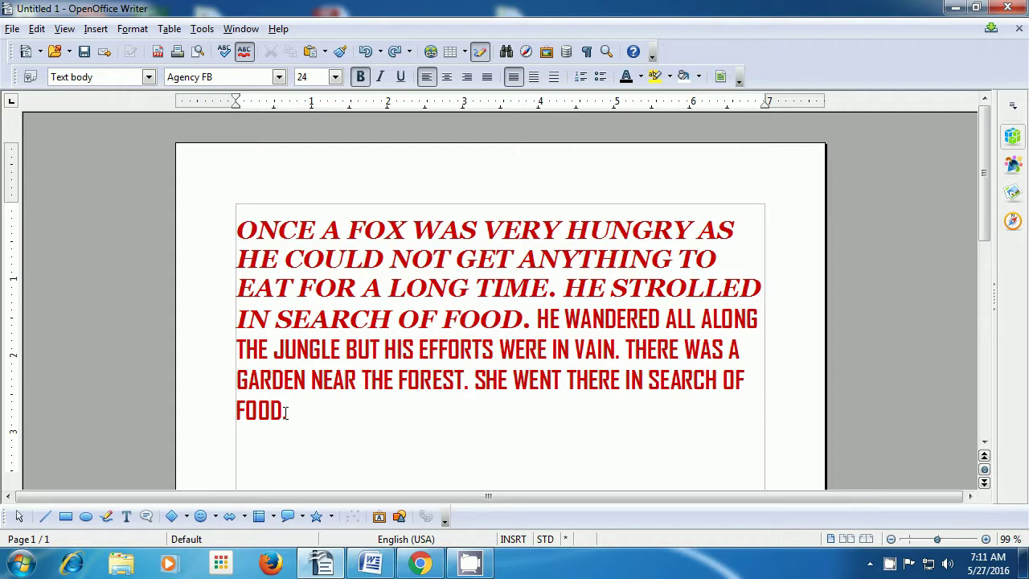
pyautogui.hotkey('ctrl', 'a')
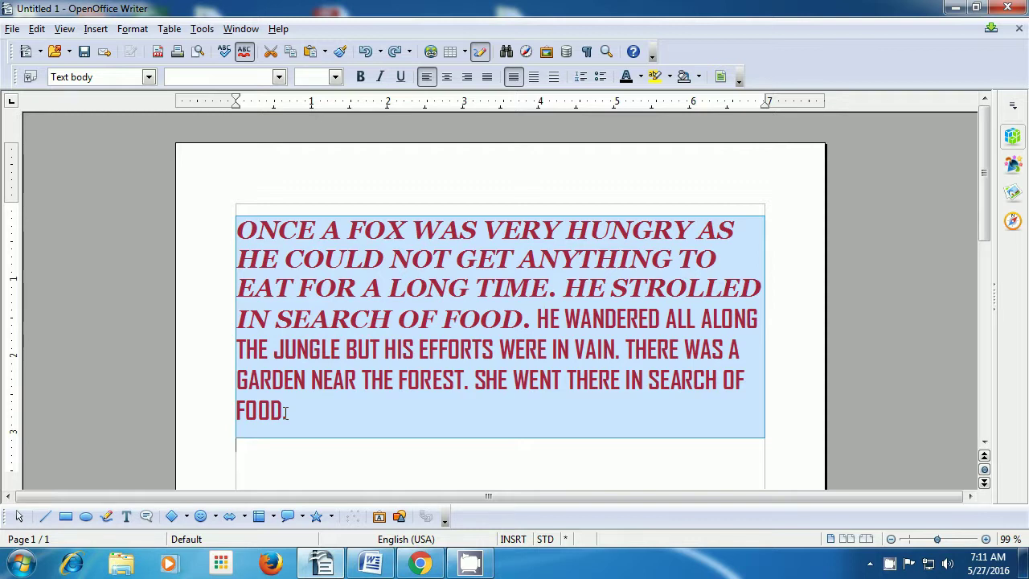
pyautogui.click(132, 29)
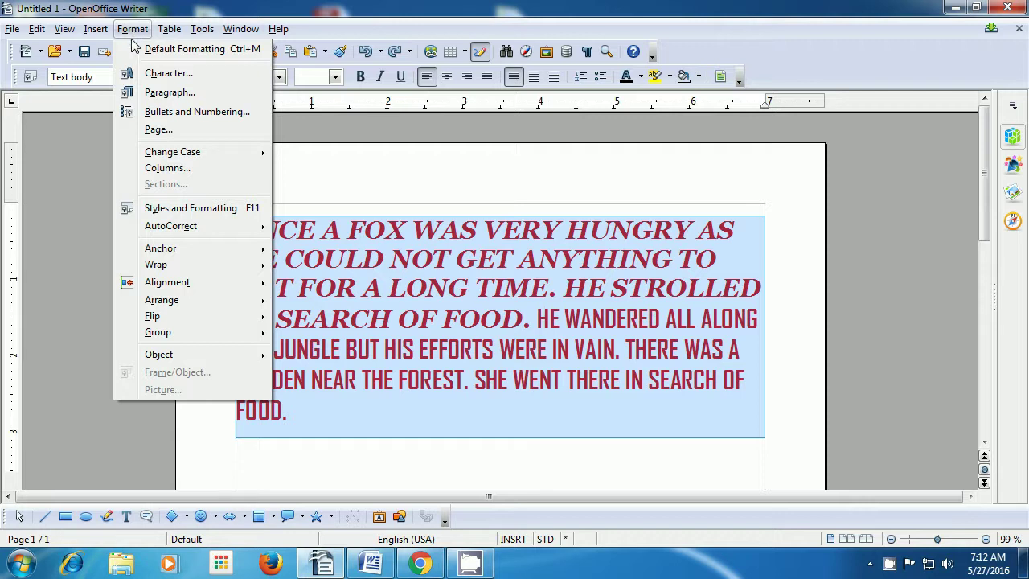
pyautogui.click(138, 74)
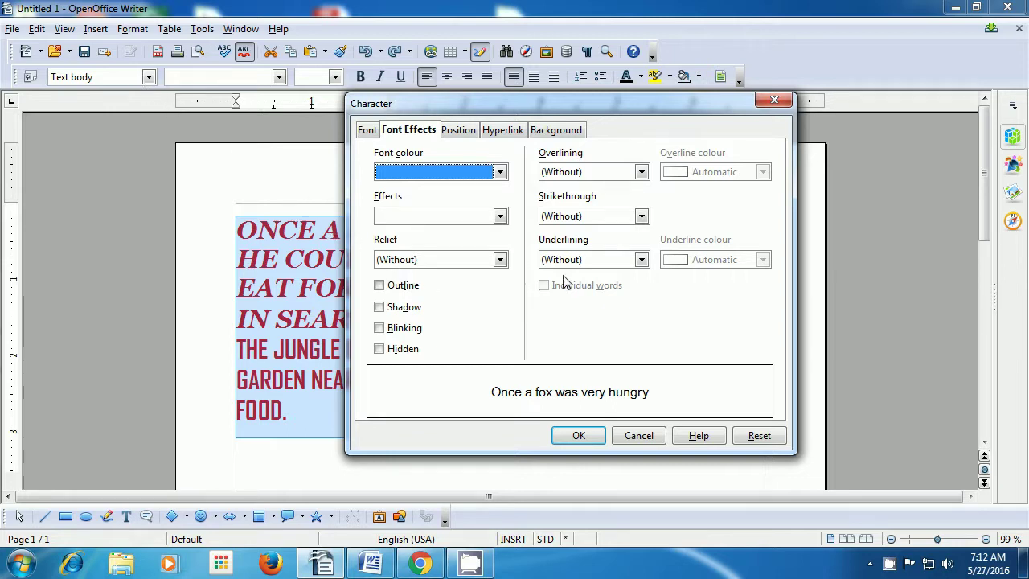
pyautogui.click(641, 173)
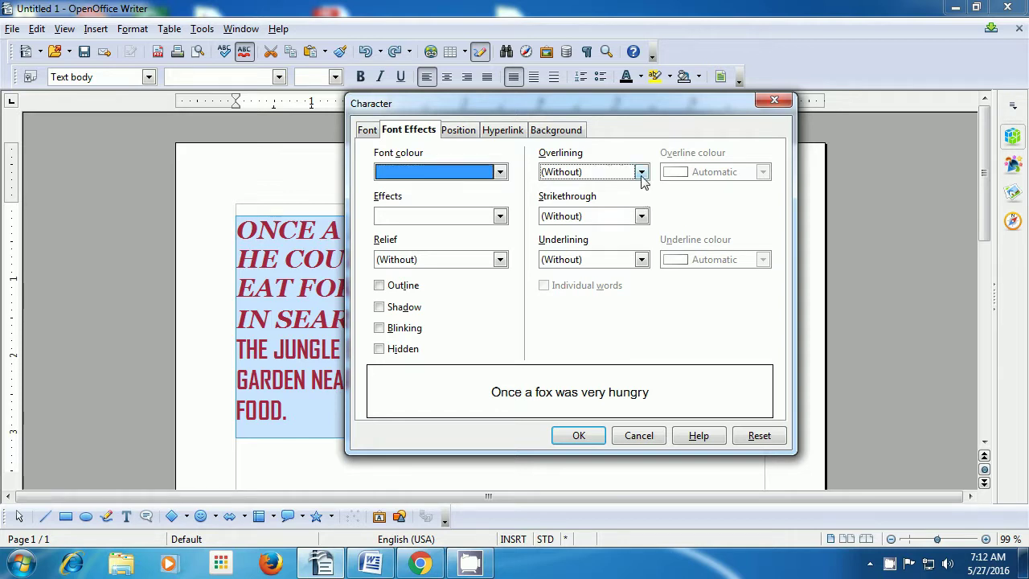
pyautogui.click(642, 172)
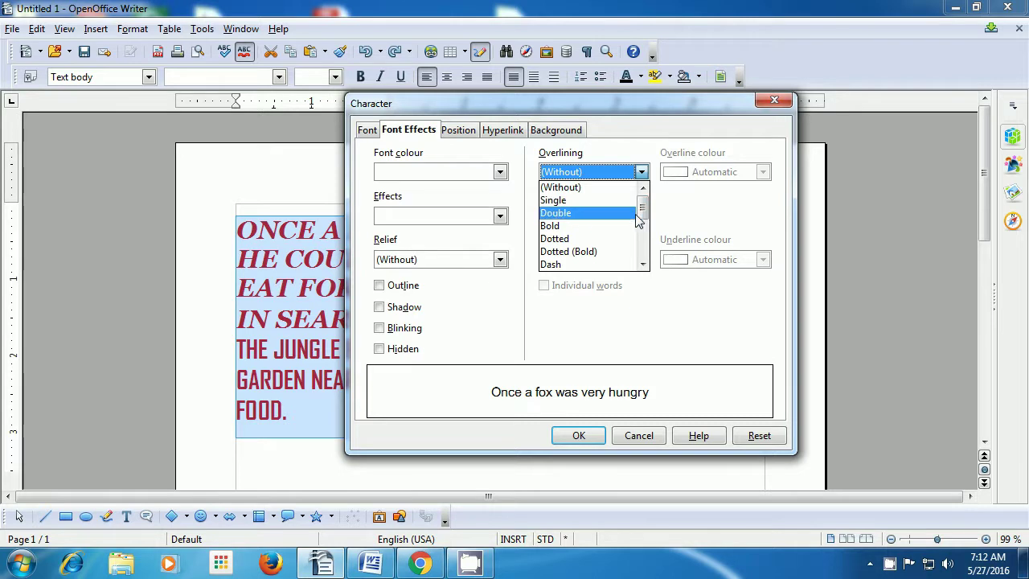
pyautogui.moveTo(643, 215)
pyautogui.mouseDown()
pyautogui.moveTo(642, 229)
pyautogui.moveTo(642, 203)
pyautogui.mouseUp()
pyautogui.click(580, 201)
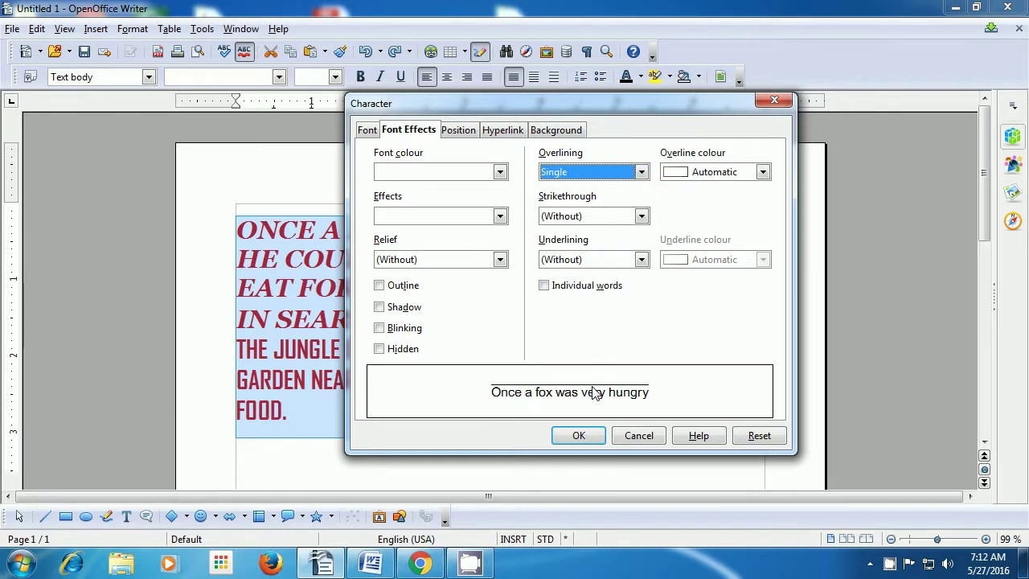
# Try Double and Dotted overlining, and apply the Dash (Bold) overlining style to the fox paragraph.
pyautogui.click(641, 172)
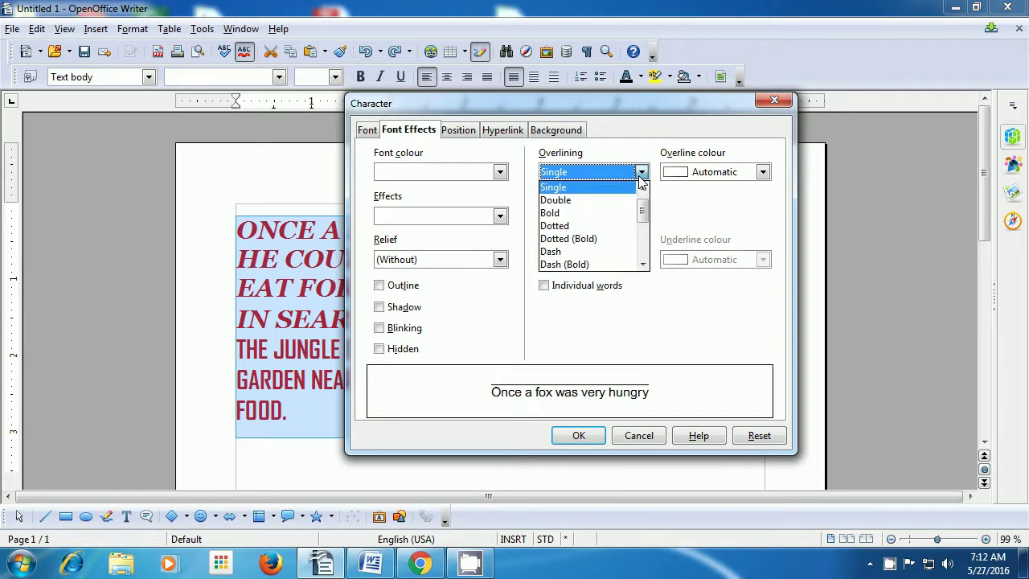
pyautogui.click(614, 201)
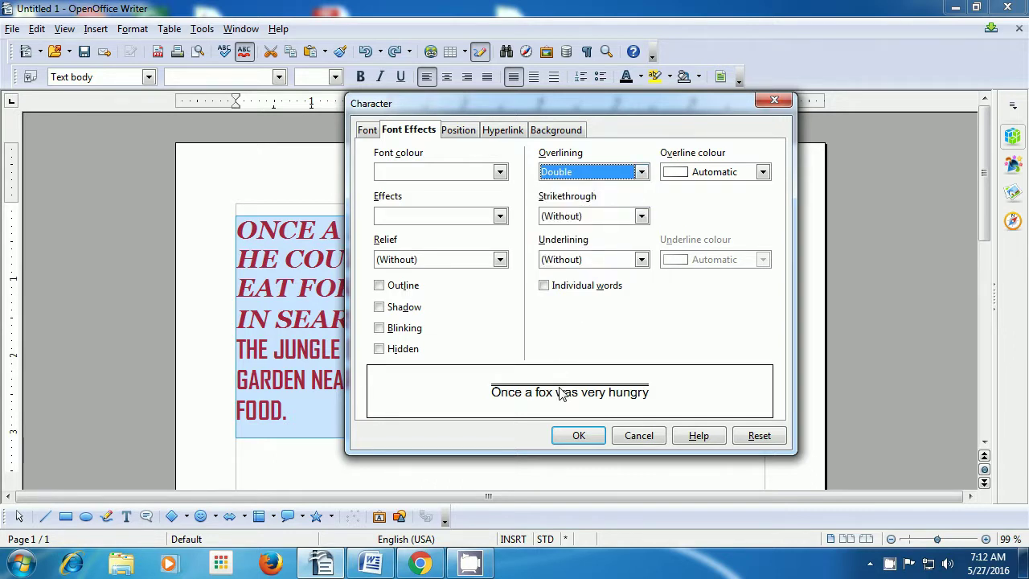
pyautogui.click(641, 172)
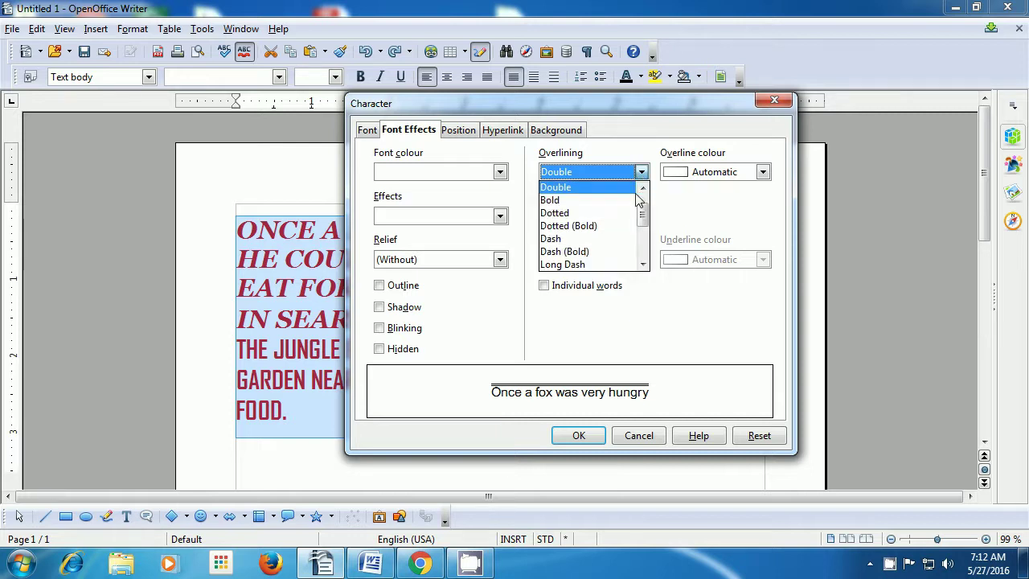
pyautogui.click(634, 213)
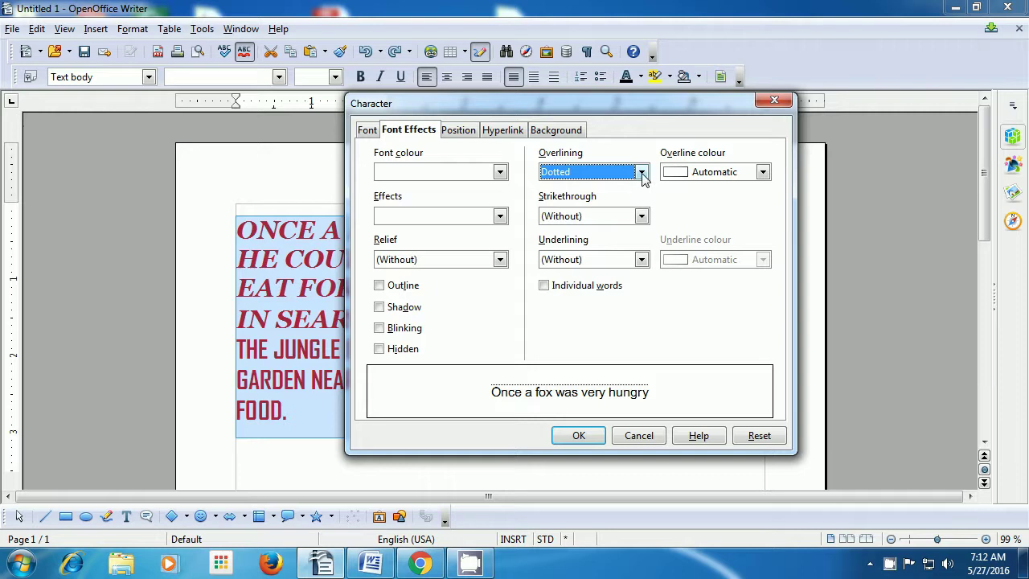
pyautogui.click(642, 174)
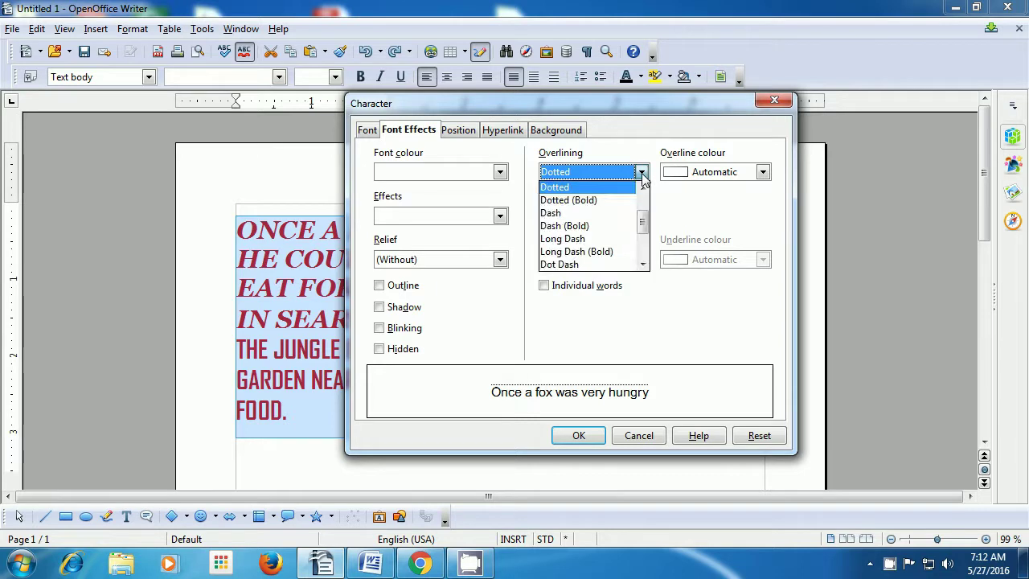
pyautogui.click(627, 226)
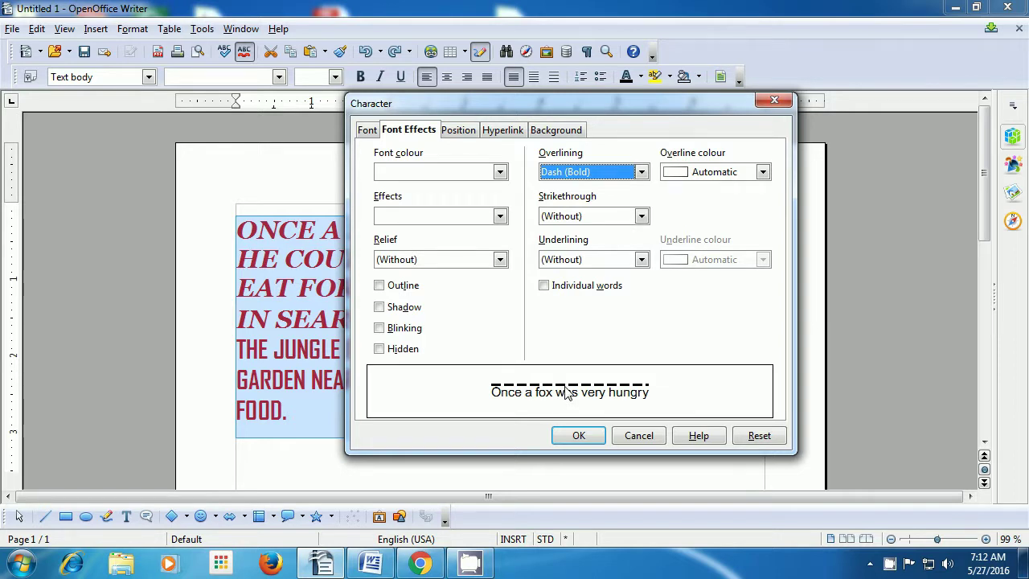
pyautogui.click(576, 435)
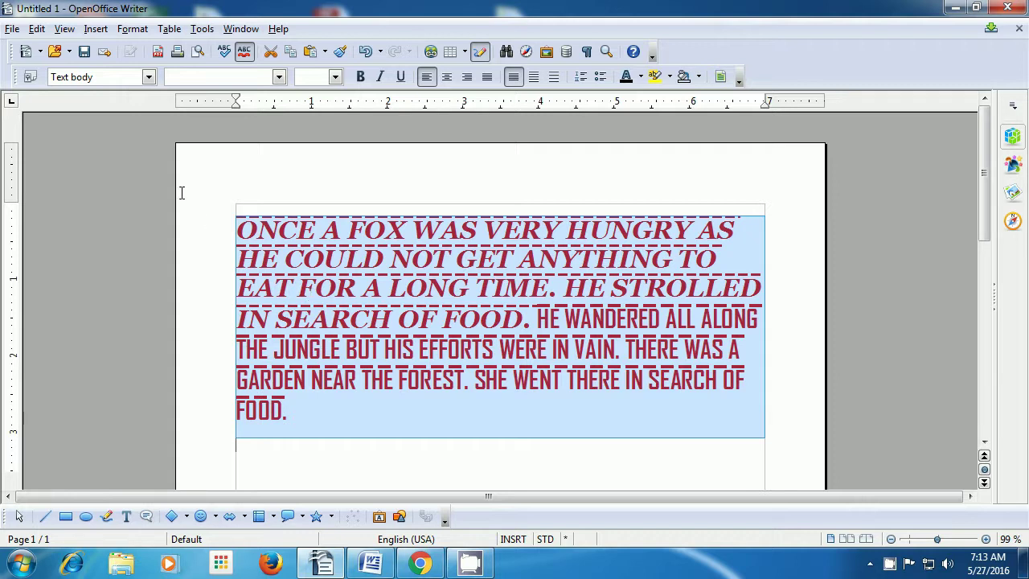
# Set the overline colour of the whole fox paragraph to Blue 3 and deselect the text.
pyautogui.click(132, 32)
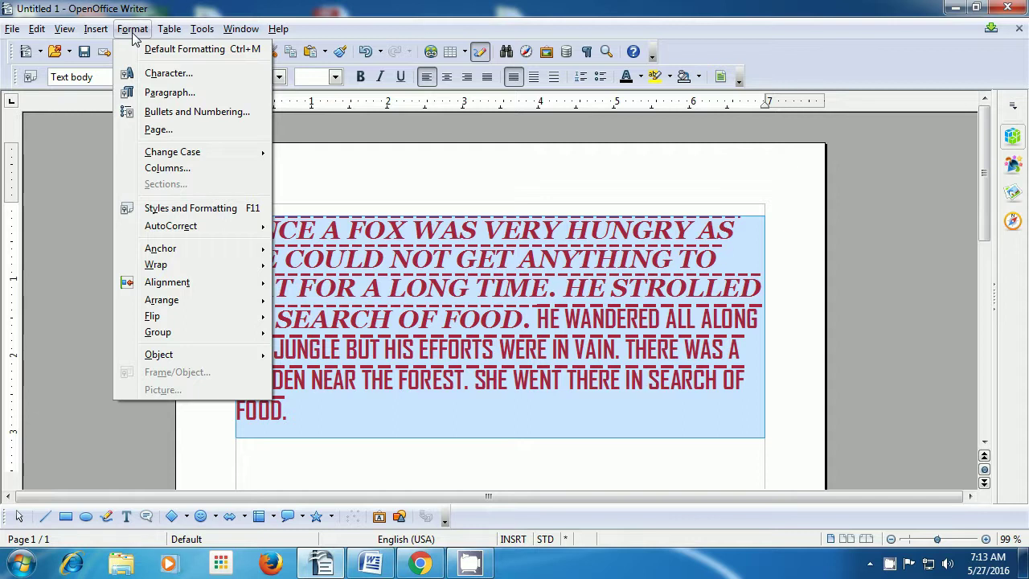
pyautogui.click(142, 74)
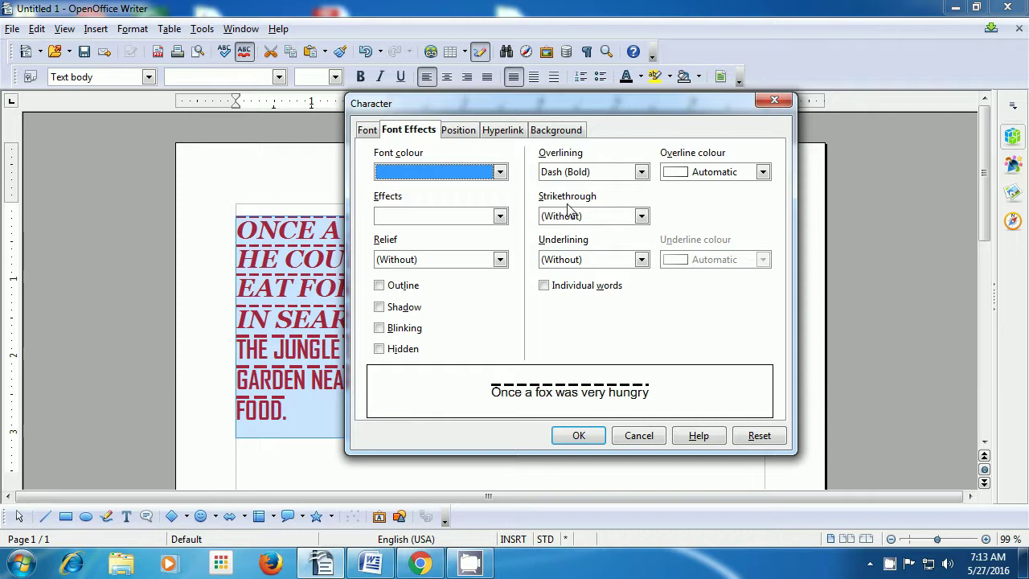
pyautogui.click(763, 172)
pyautogui.moveTo(767, 197); pyautogui.dragTo(768, 237)
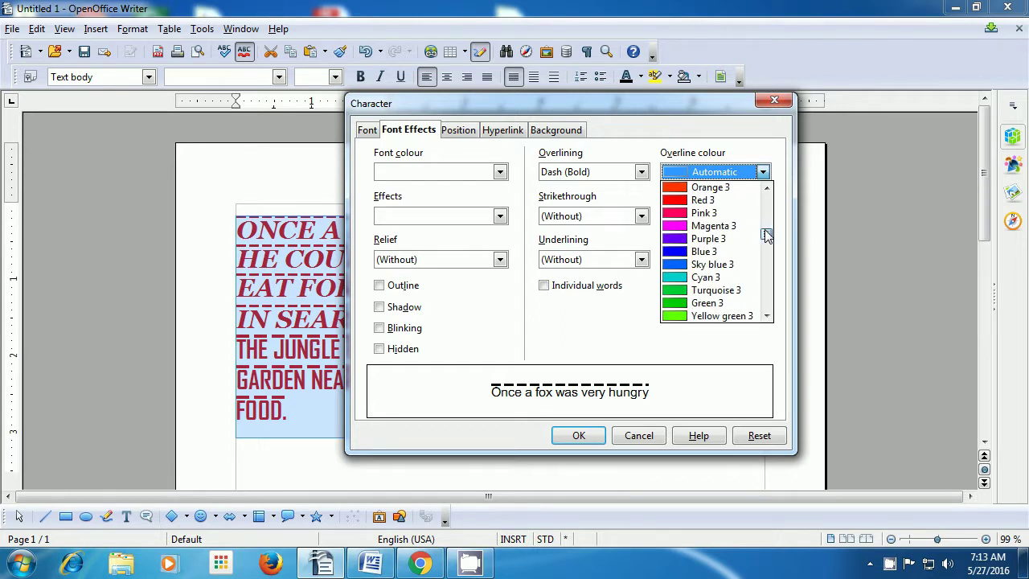
pyautogui.click(731, 254)
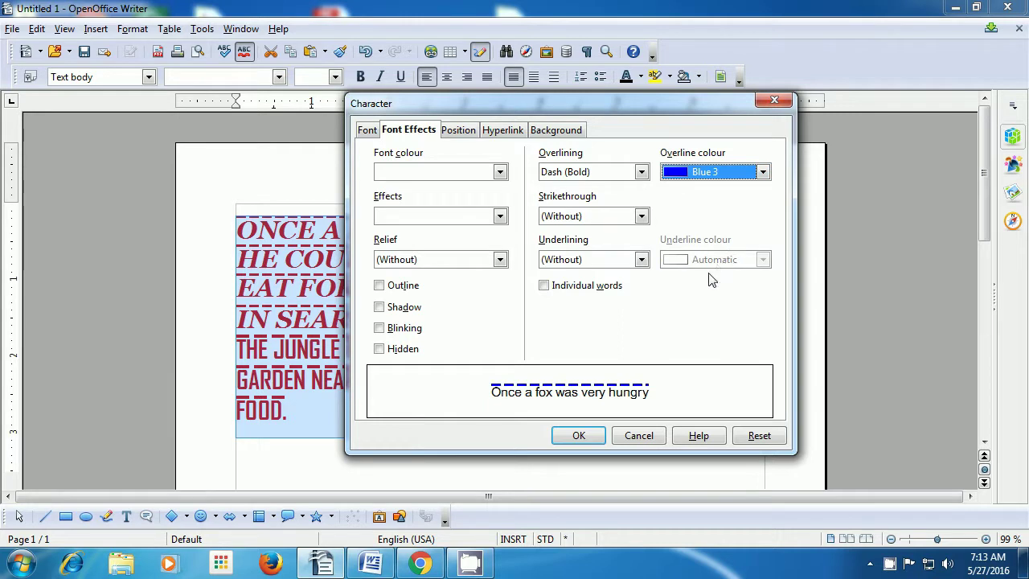
pyautogui.click(579, 436)
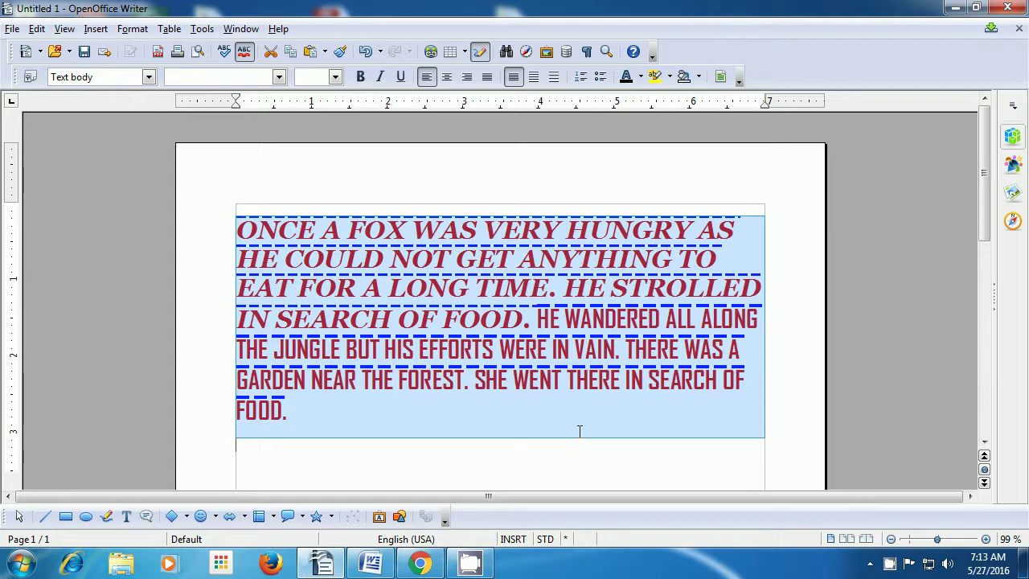
pyautogui.click(579, 432)
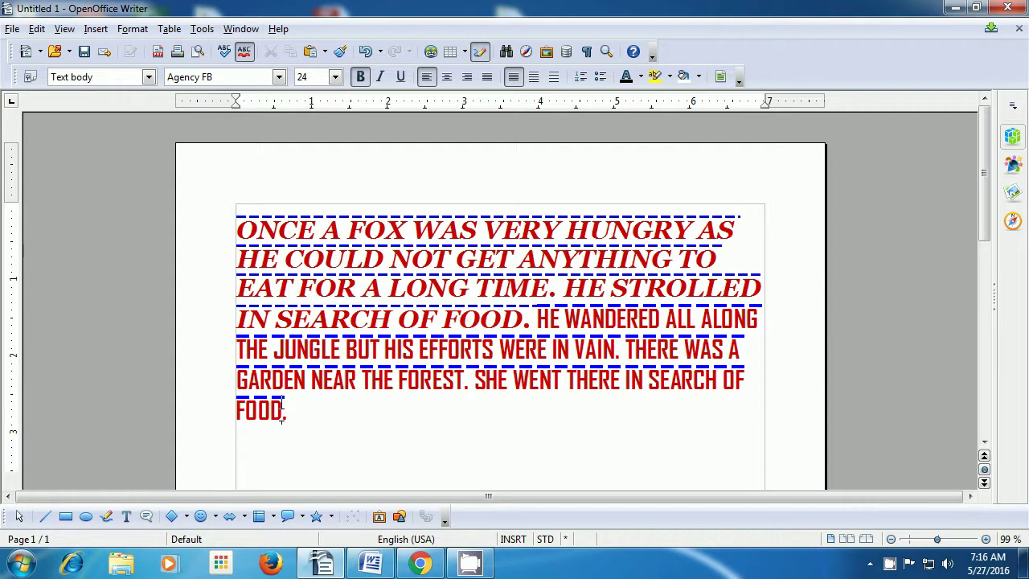
# Select the whole fox paragraph and try Single and Double strikethrough in its character formatting.
pyautogui.hotkey('ctrl', 'a')
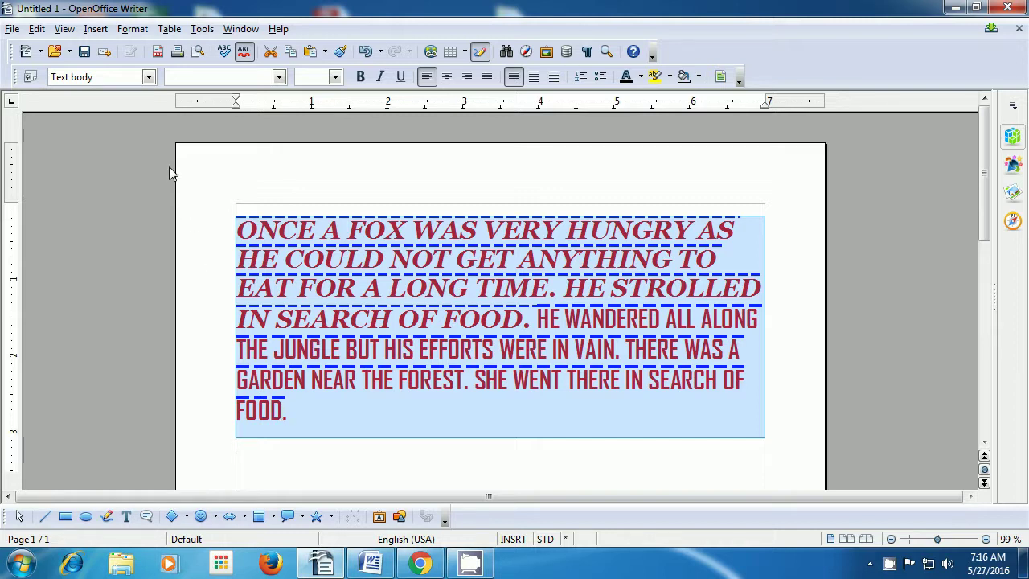
pyautogui.click(133, 28)
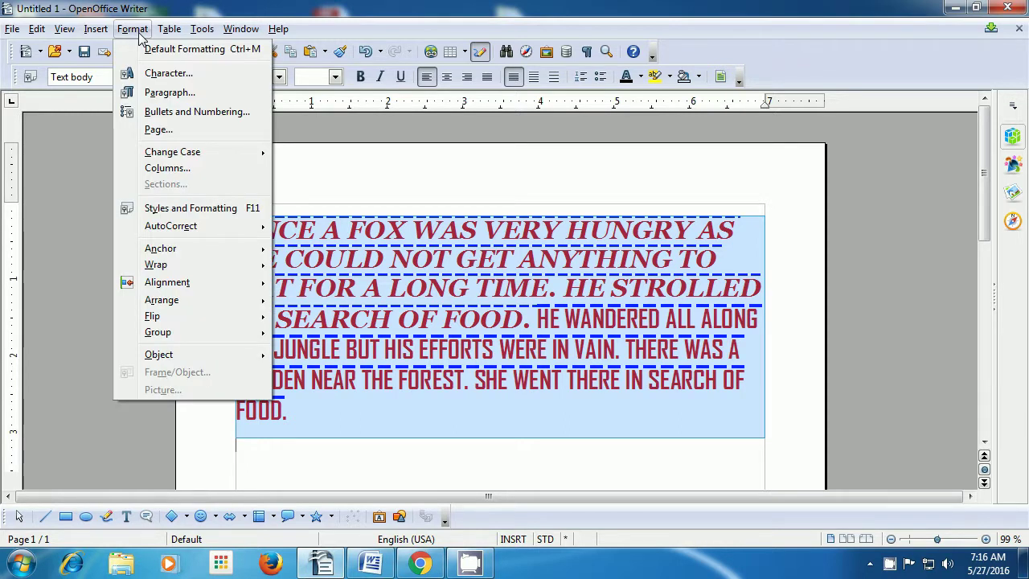
pyautogui.click(147, 74)
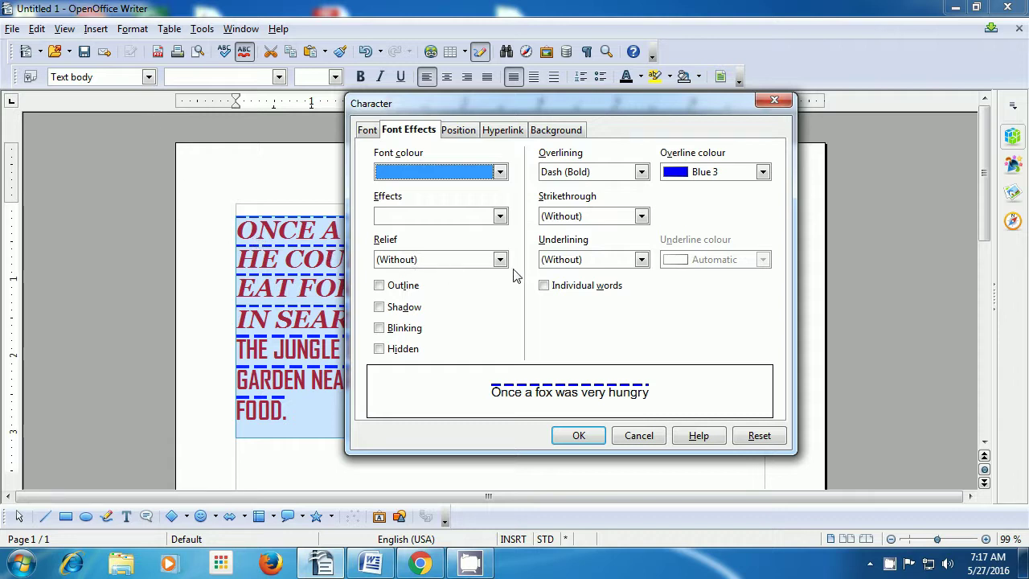
pyautogui.click(641, 216)
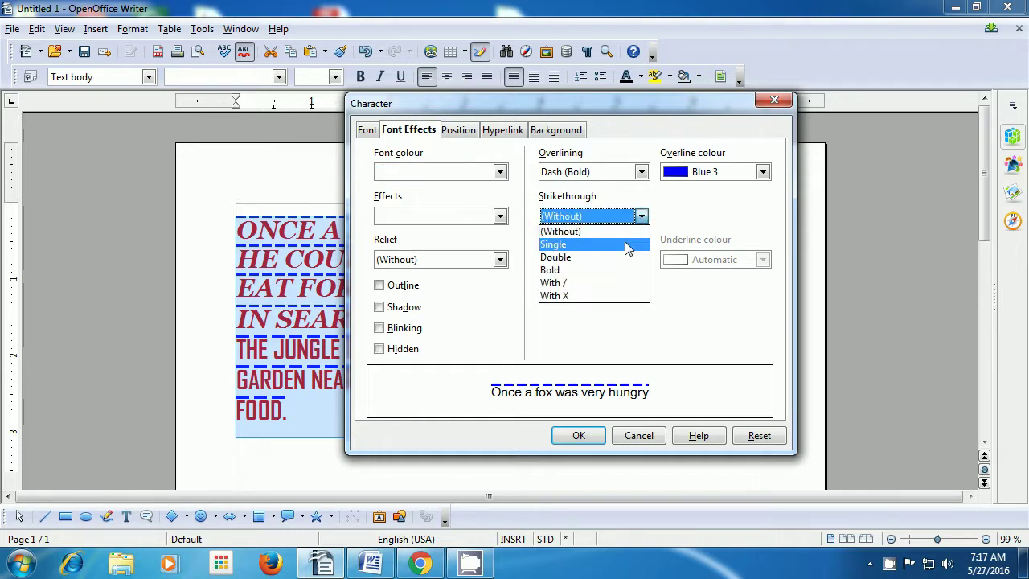
pyautogui.click(627, 246)
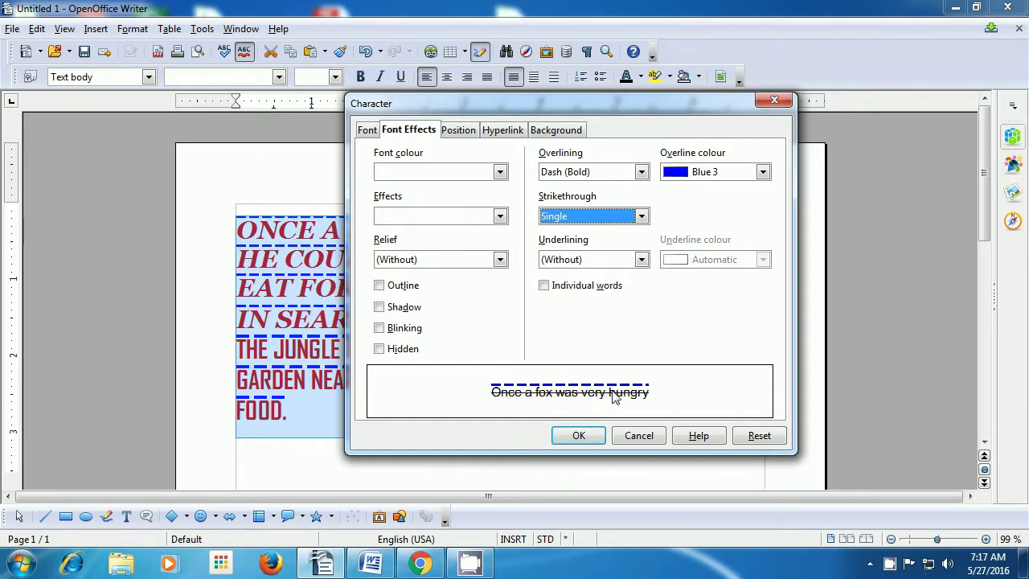
pyautogui.click(643, 217)
pyautogui.click(620, 258)
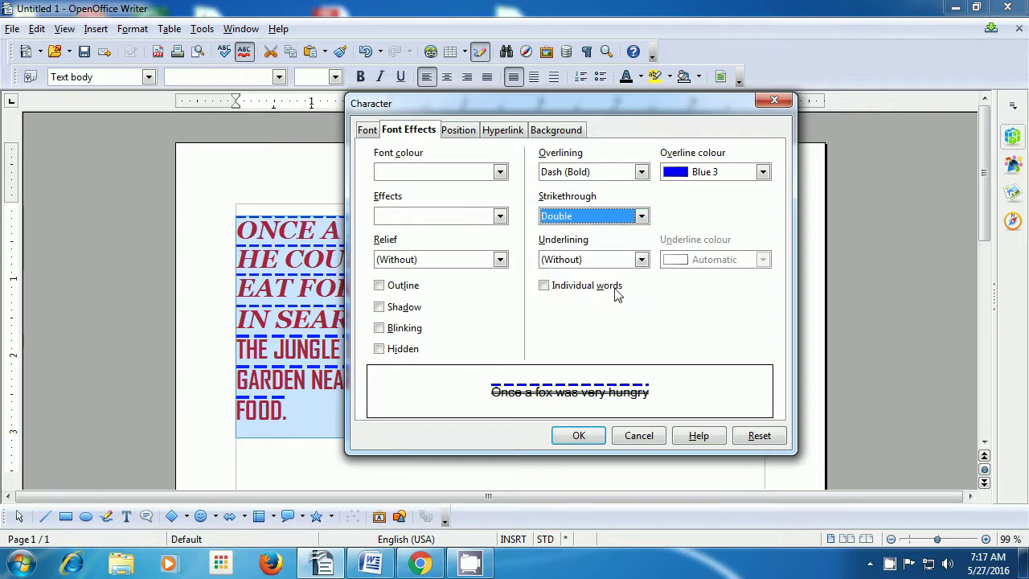
# Apply Bold strikethrough to the whole fox paragraph.
pyautogui.click(641, 217)
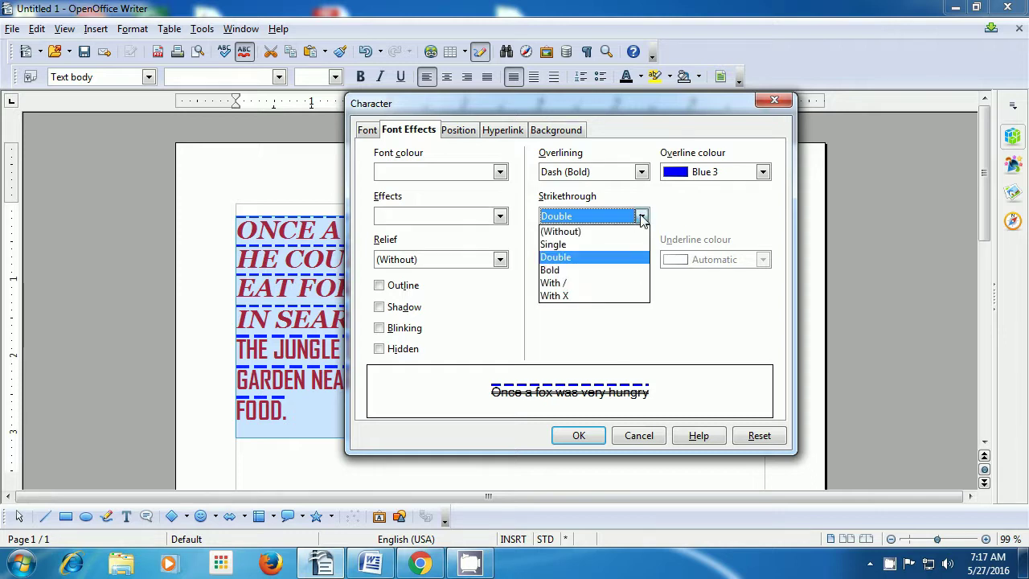
pyautogui.click(614, 271)
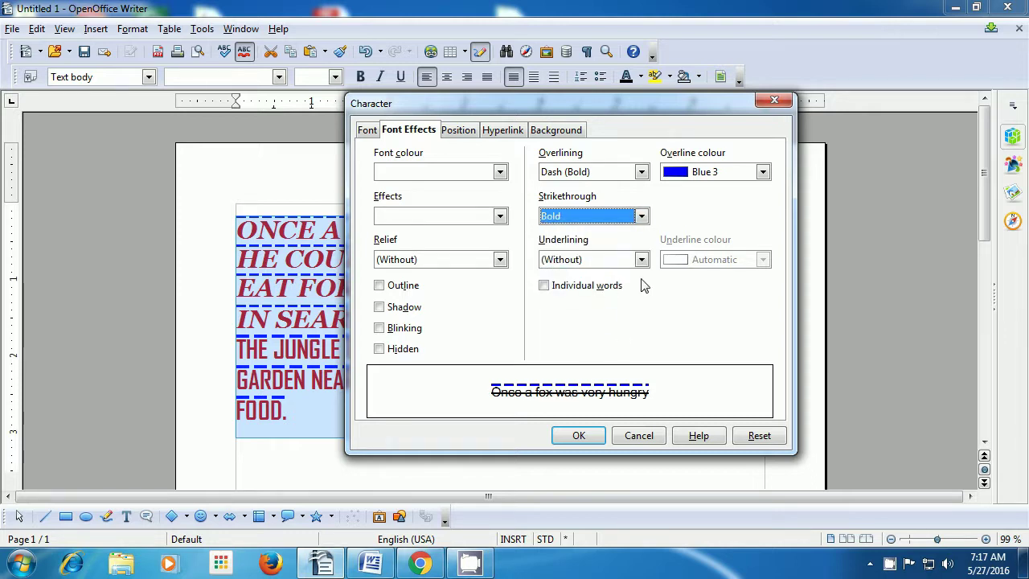
pyautogui.click(642, 218)
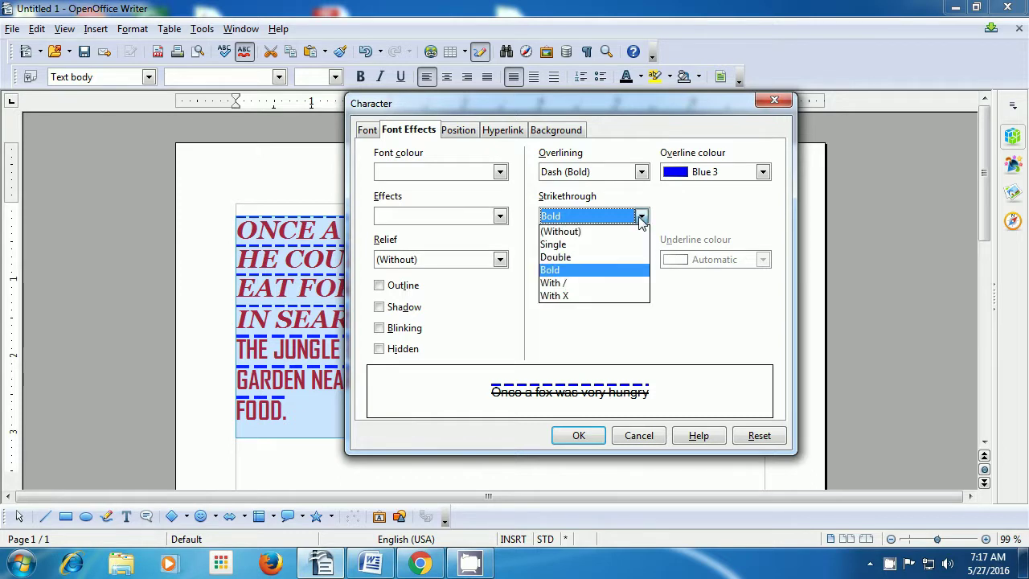
pyautogui.click(619, 276)
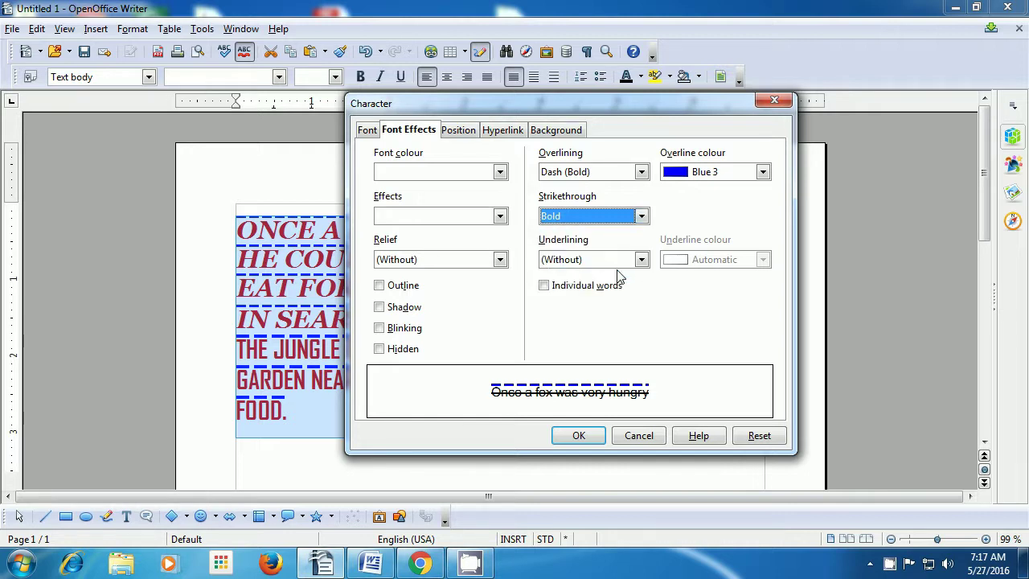
pyautogui.click(576, 438)
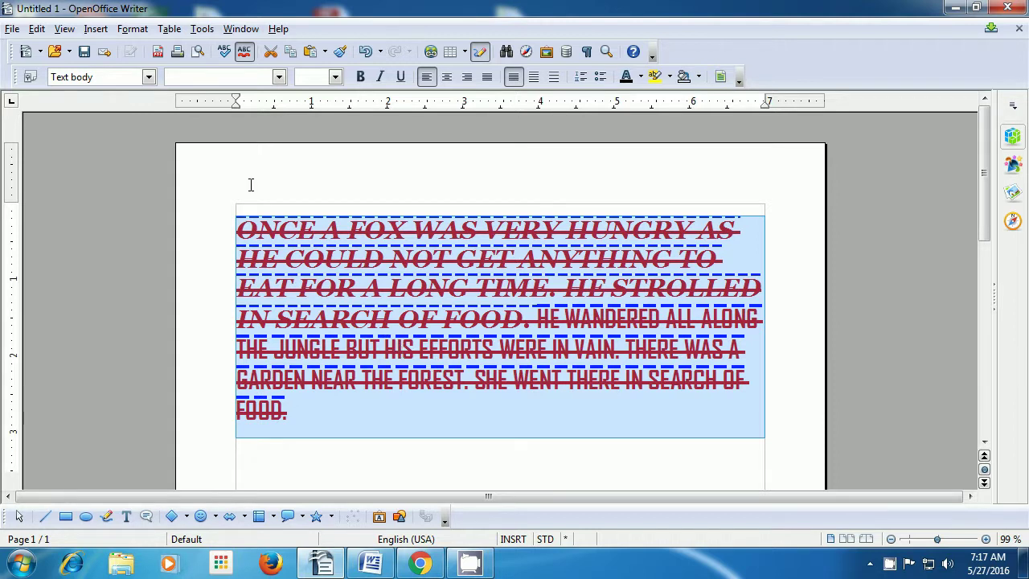
# Set the fox paragraph's strikethrough back to (Without) and deselect the text.
pyautogui.click(132, 31)
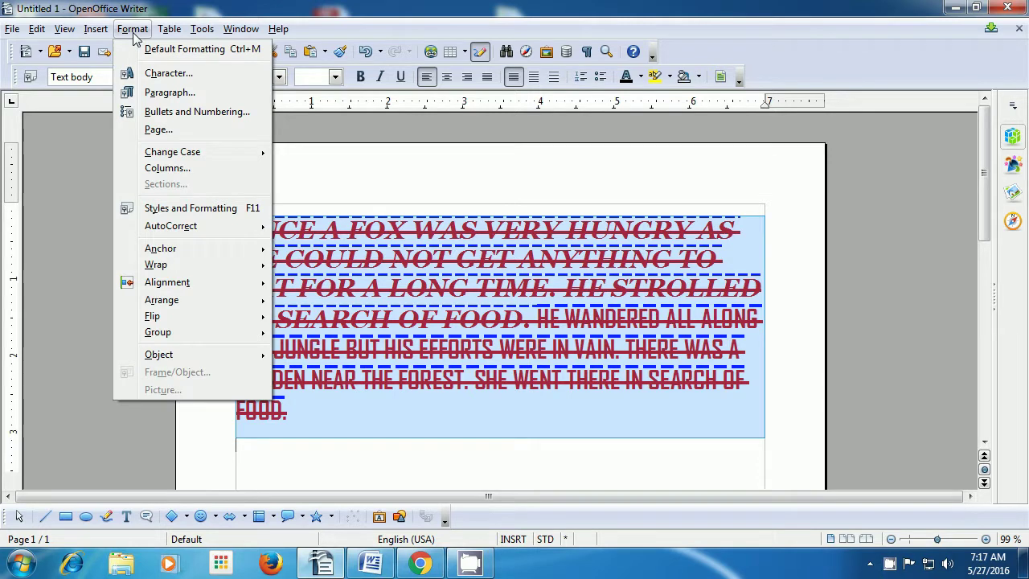
pyautogui.click(146, 74)
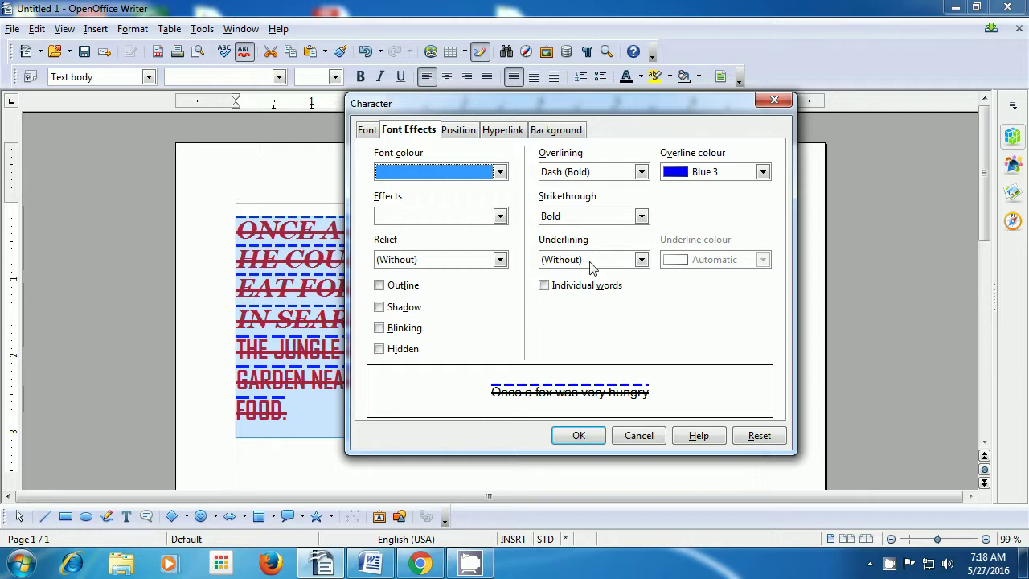
pyautogui.click(642, 217)
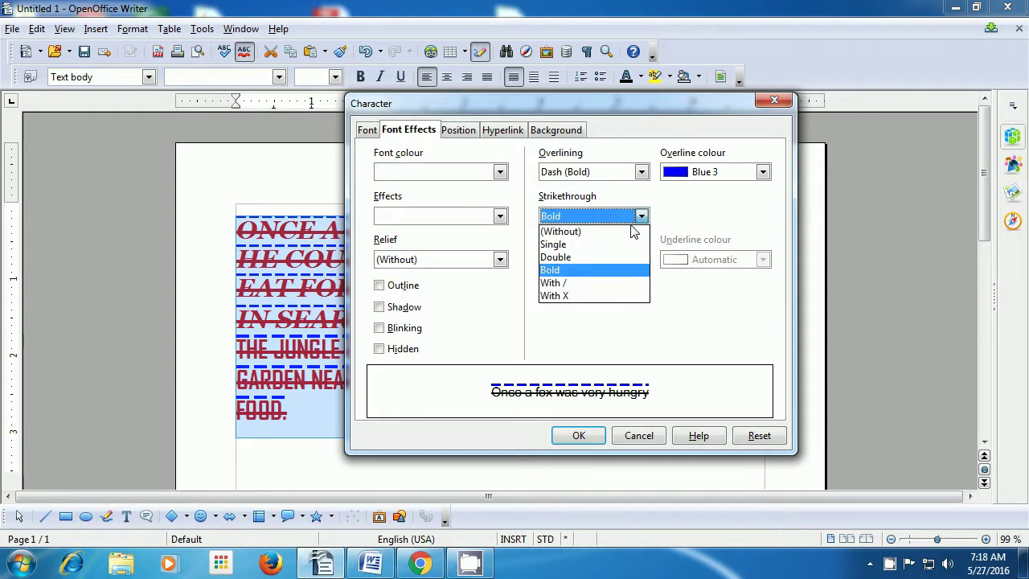
pyautogui.click(631, 232)
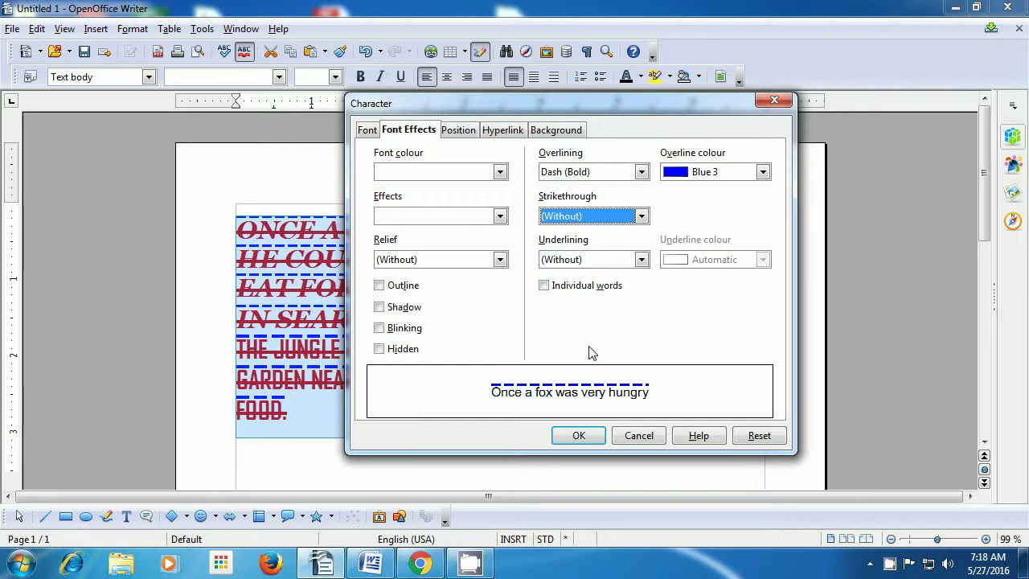
pyautogui.click(579, 436)
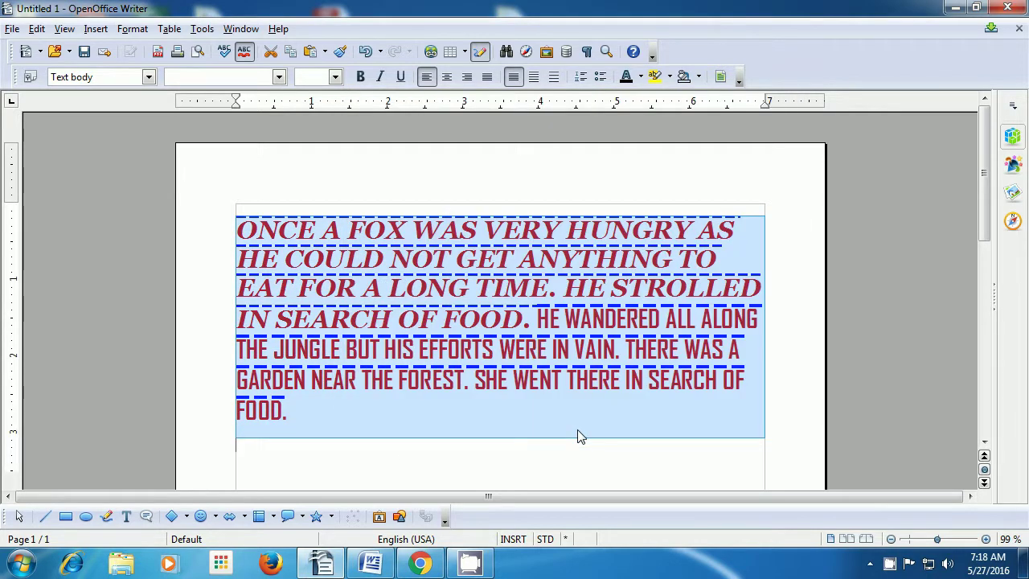
pyautogui.click(577, 430)
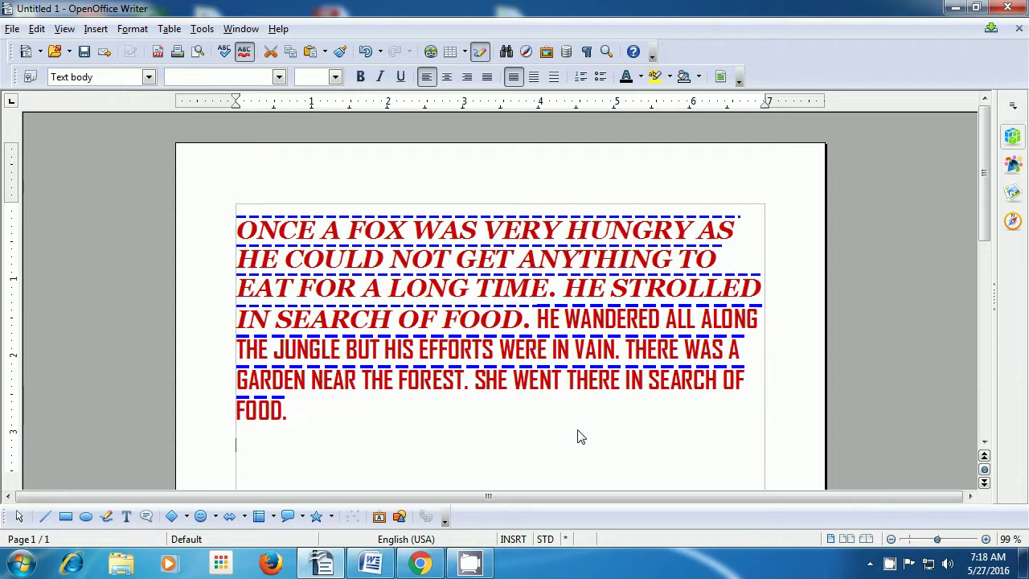